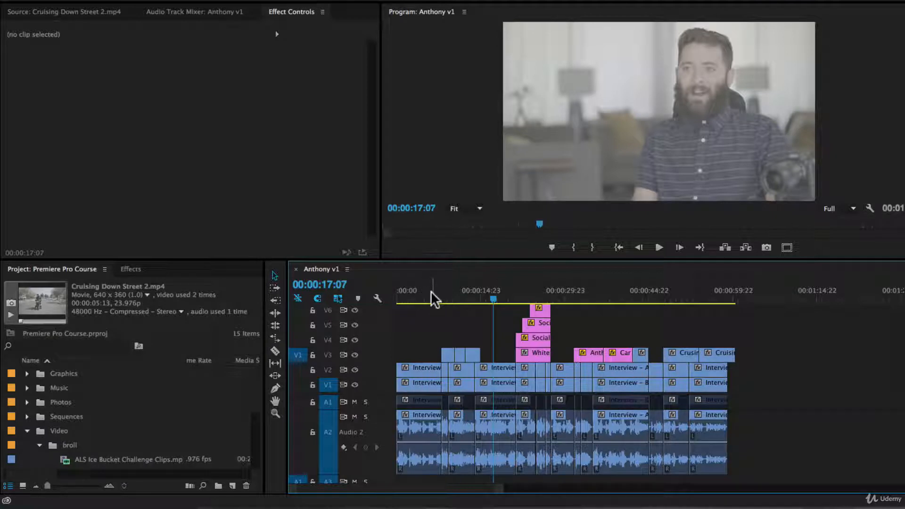
# Play the sequence from about six seconds and stop at 00:00:07:15.
pyautogui.click(431, 291)
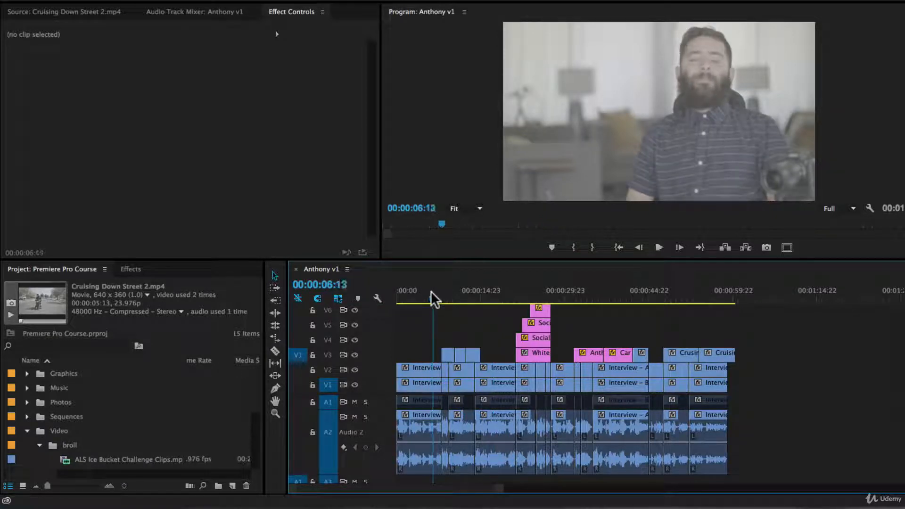
pyautogui.press('space')
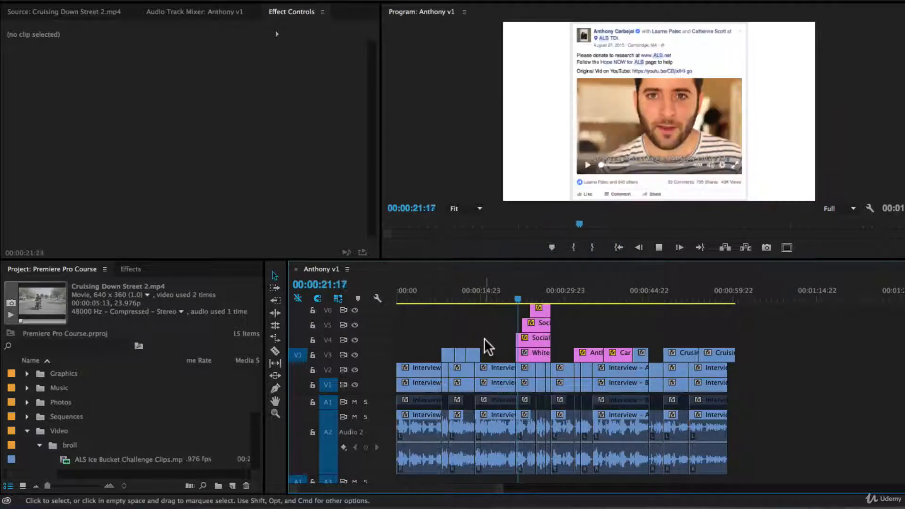
pyautogui.scroll(-1, 490, 344)
pyautogui.scroll(1, 490, 344)
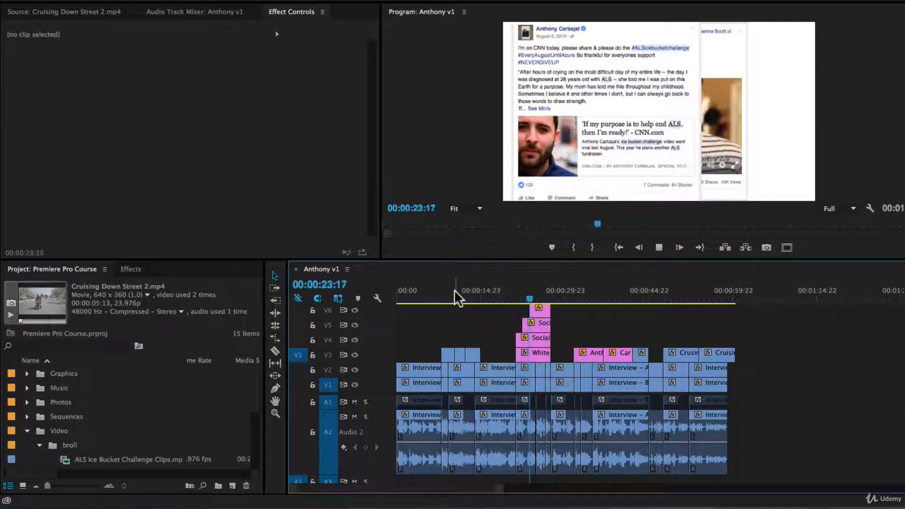
pyautogui.click(440, 292)
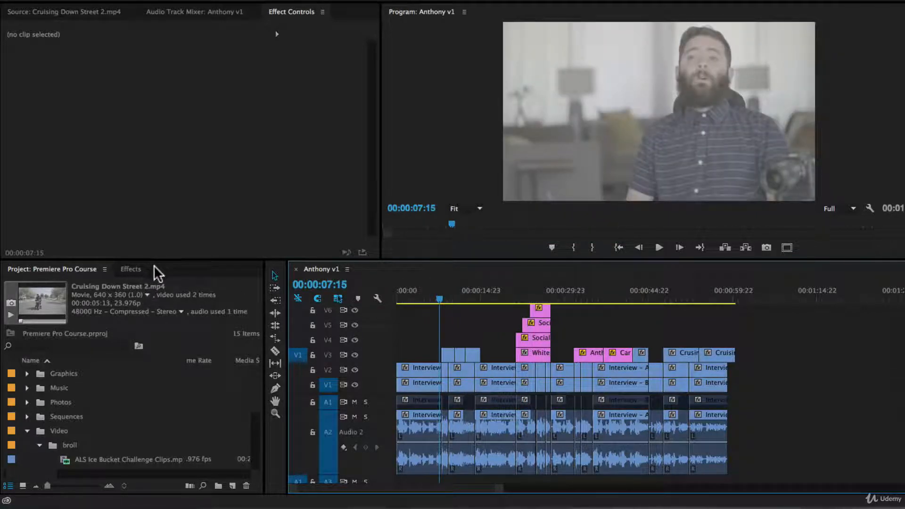
# Show the Effects library and enlarge the lower effects and timeline panels.
pyautogui.click(136, 270)
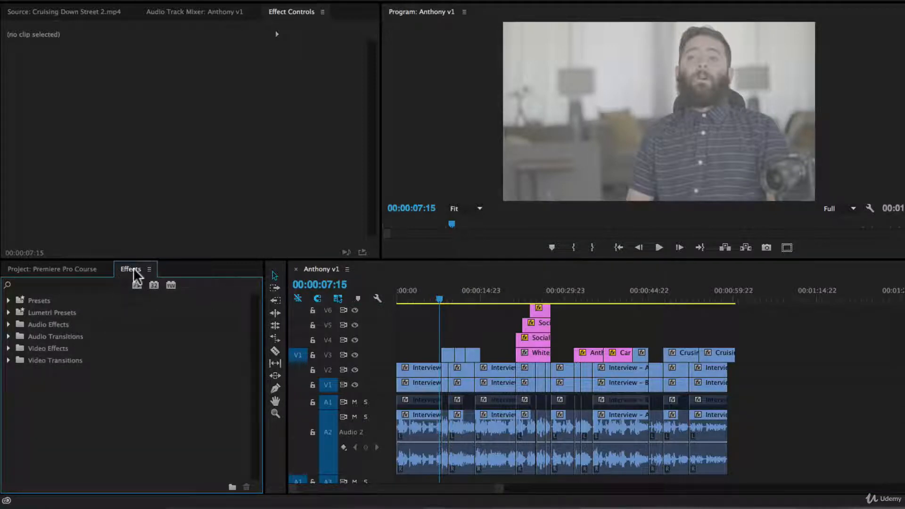
pyautogui.click(313, 1)
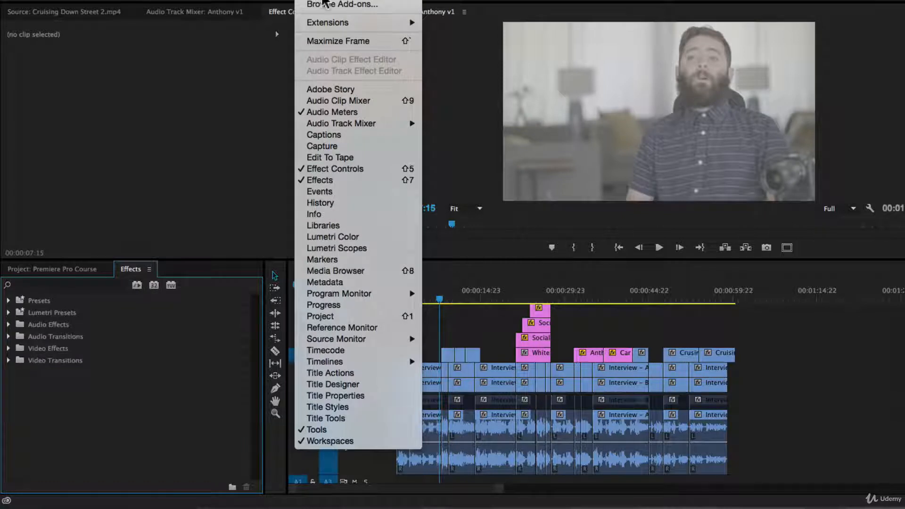
pyautogui.click(176, 268)
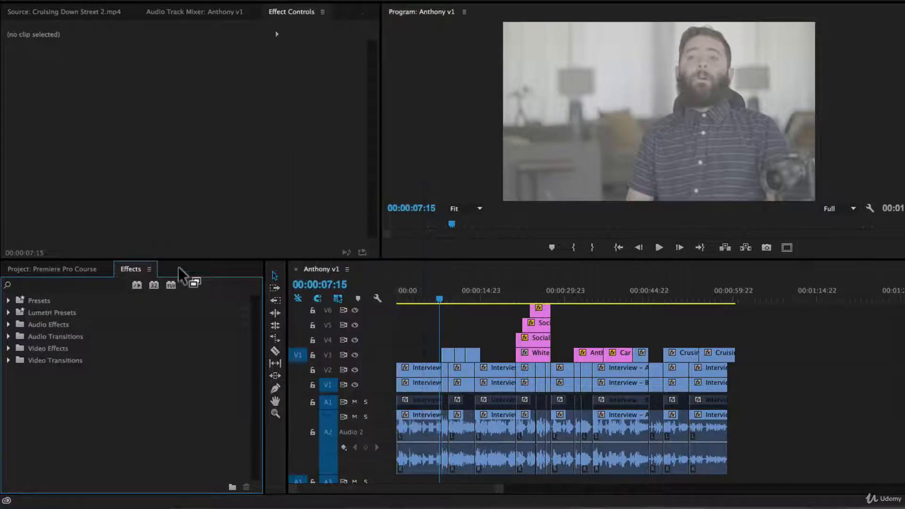
pyautogui.moveTo(198, 259); pyautogui.dragTo(214, 227)
# Expand Video Transitions and its 3D Motion folder to list Cube Spin and Flip Over.
pyautogui.click(47, 249)
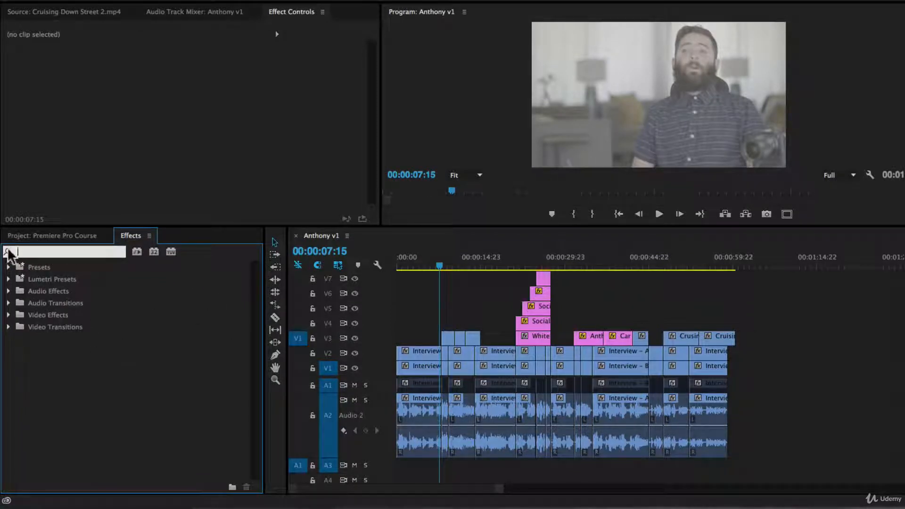
pyautogui.click(89, 384)
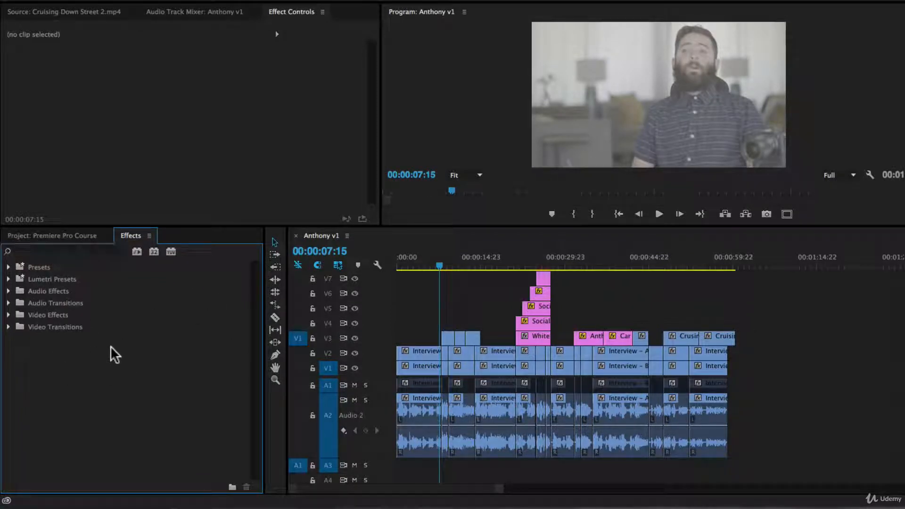
pyautogui.click(9, 326)
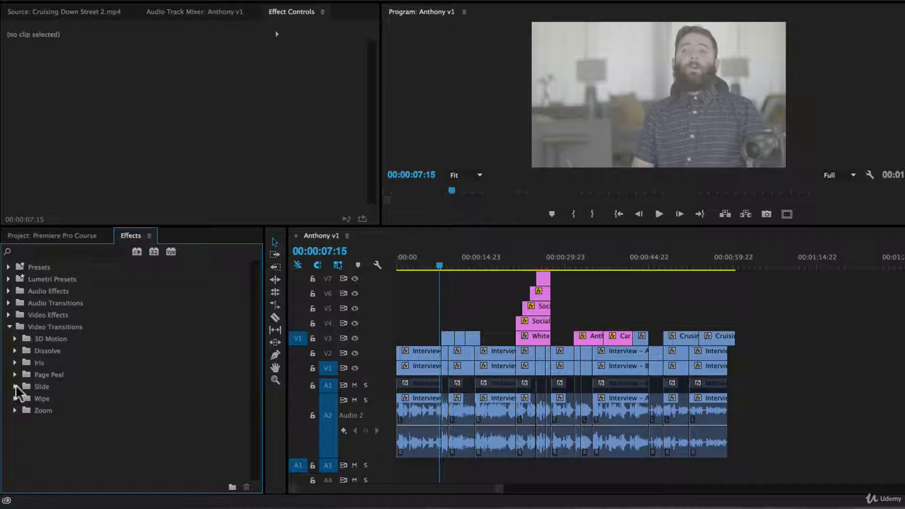
pyautogui.click(15, 338)
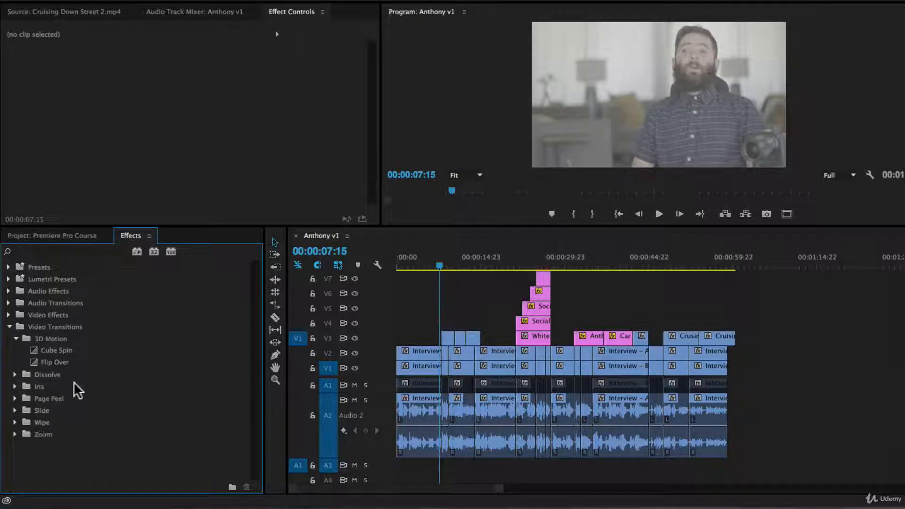
# Zoom in at 00:00:53:06 and preview across the cut between the two Cruising Down Street clips.
pyautogui.click(476, 294)
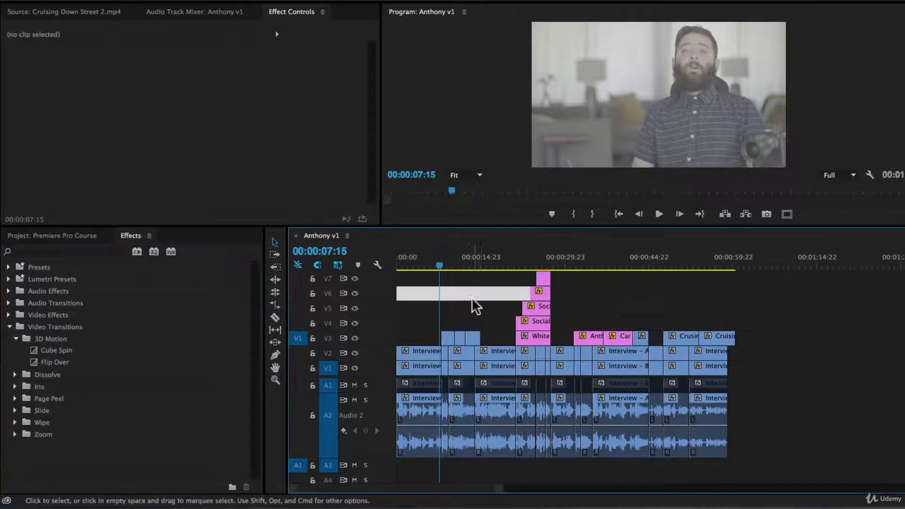
pyautogui.click(695, 265)
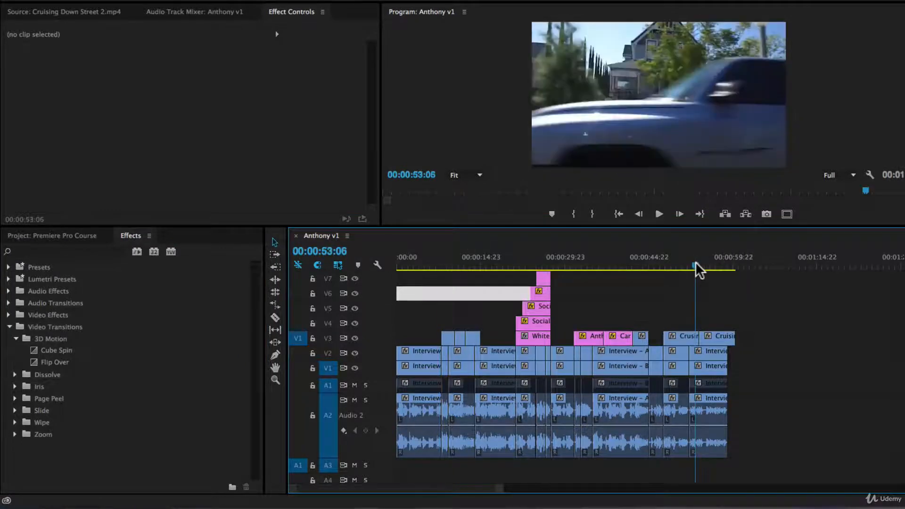
pyautogui.press('=')
pyautogui.press('=')
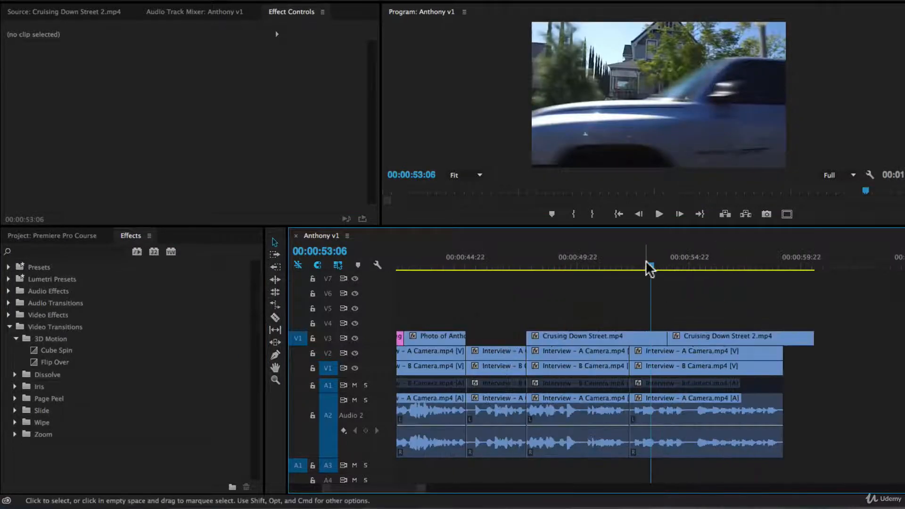
pyautogui.moveTo(646, 263); pyautogui.dragTo(618, 264)
pyautogui.press('space')
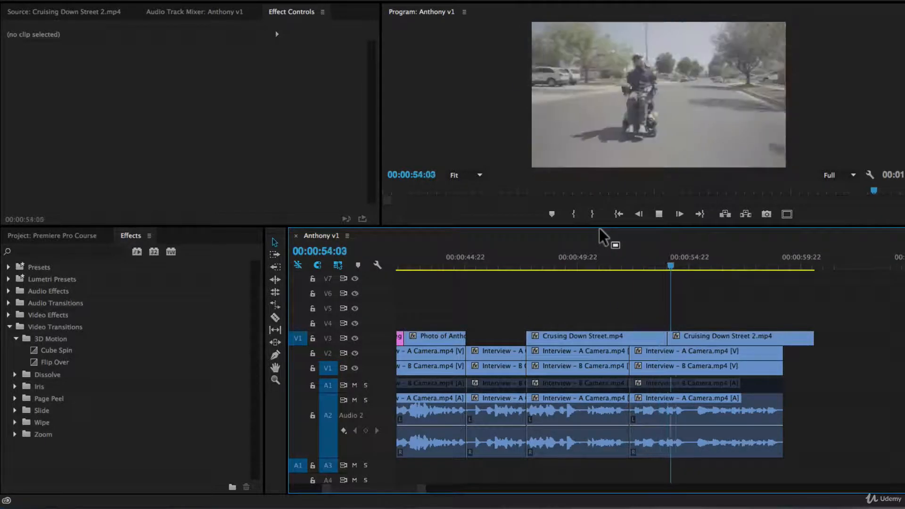
pyautogui.press('space')
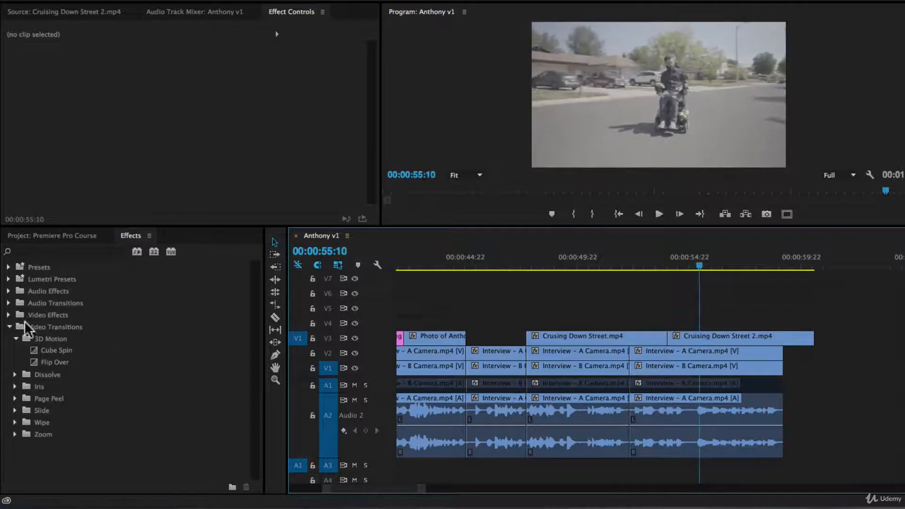
pyautogui.click(59, 350)
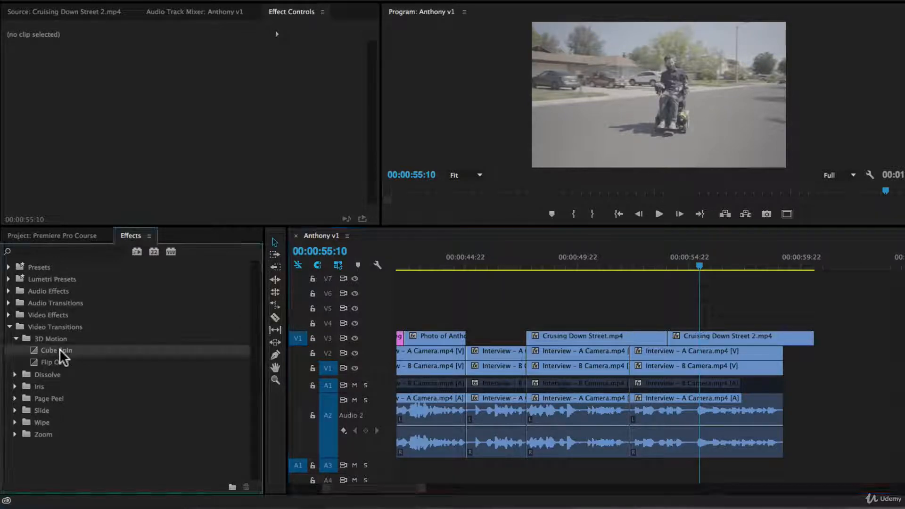
# Drop Cube Spin onto the V3 street-clip cut, then play and scrub through it zoomed in.
pyautogui.moveTo(47, 354); pyautogui.dragTo(661, 339)
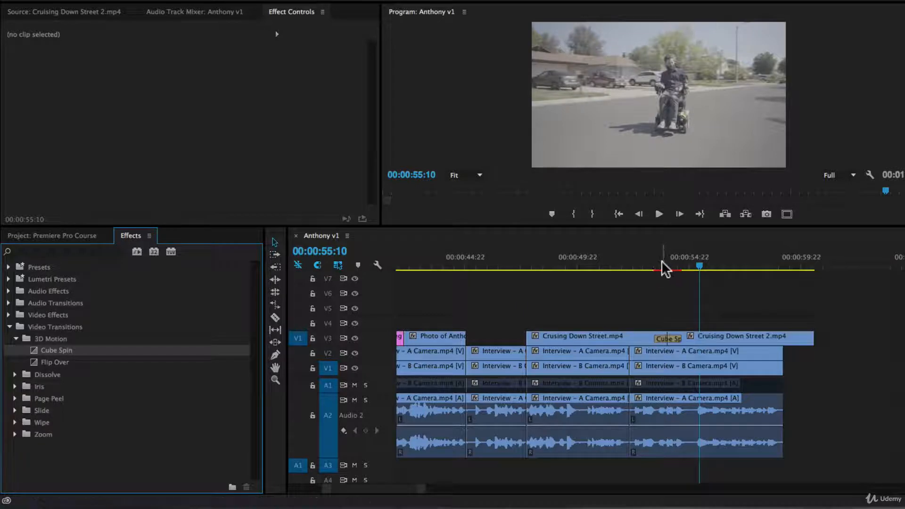
pyautogui.click(649, 263)
pyautogui.press('space')
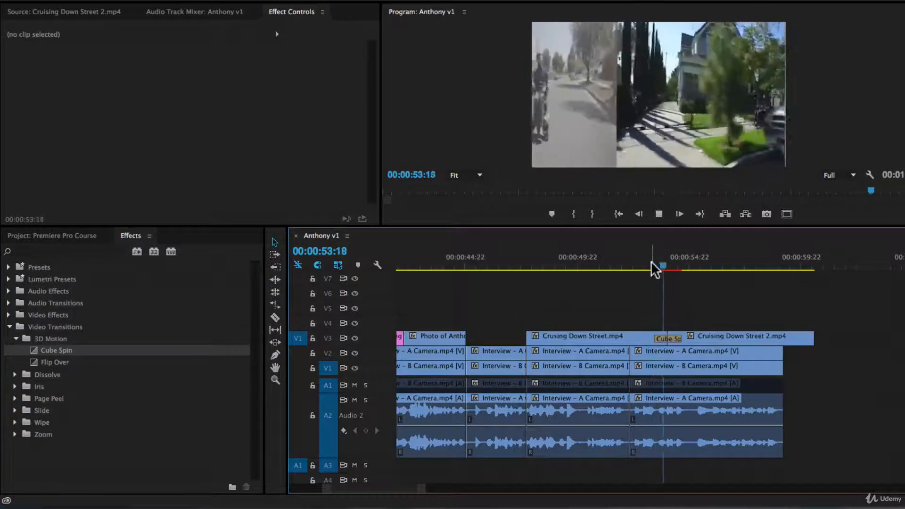
pyautogui.moveTo(651, 262); pyautogui.dragTo(673, 267)
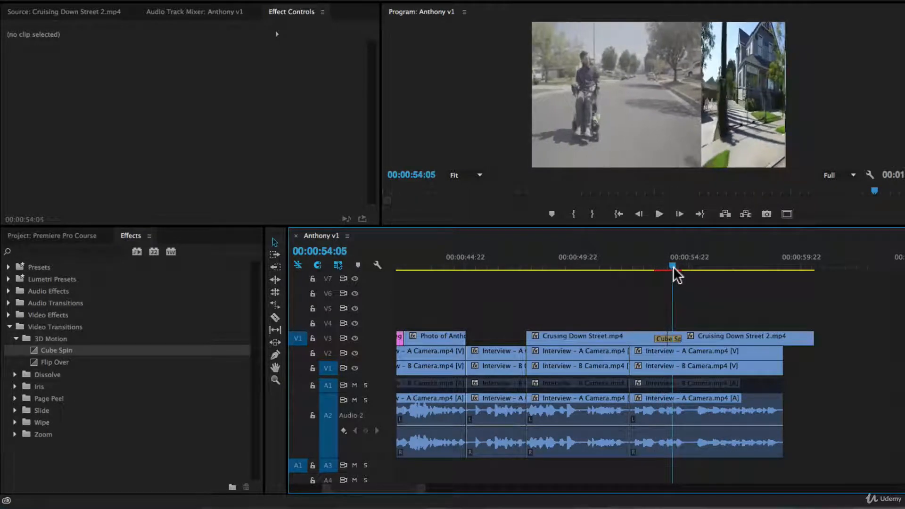
pyautogui.press('=')
pyautogui.press('=')
pyautogui.moveTo(600, 265); pyautogui.dragTo(642, 276)
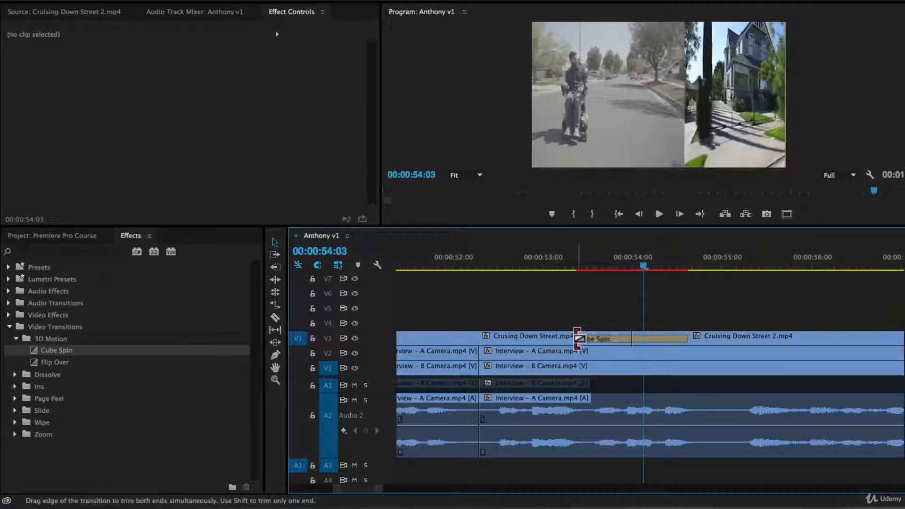
# Try Cube Spin durations of 00:00:01:18 and 00:00:00:08, settling on 00:00:00:18.
pyautogui.moveTo(577, 338); pyautogui.dragTo(518, 341)
pyautogui.click(540, 267)
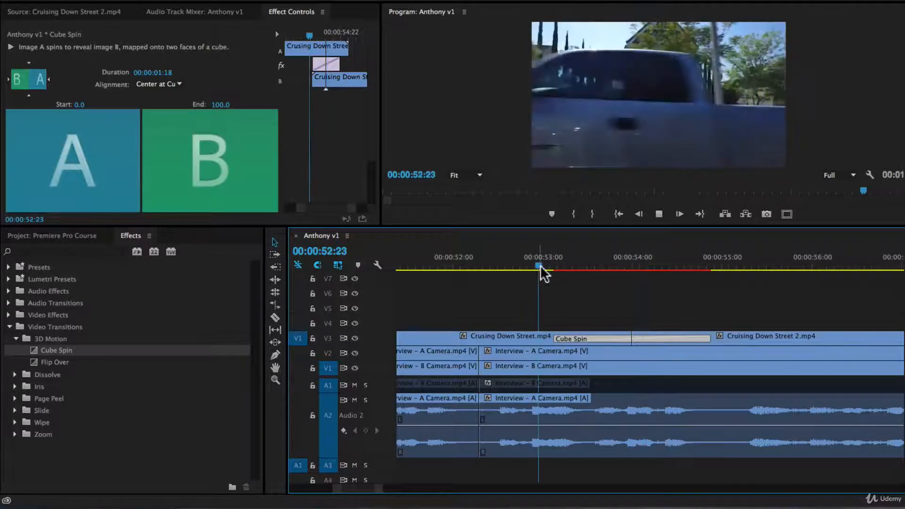
pyautogui.press('space')
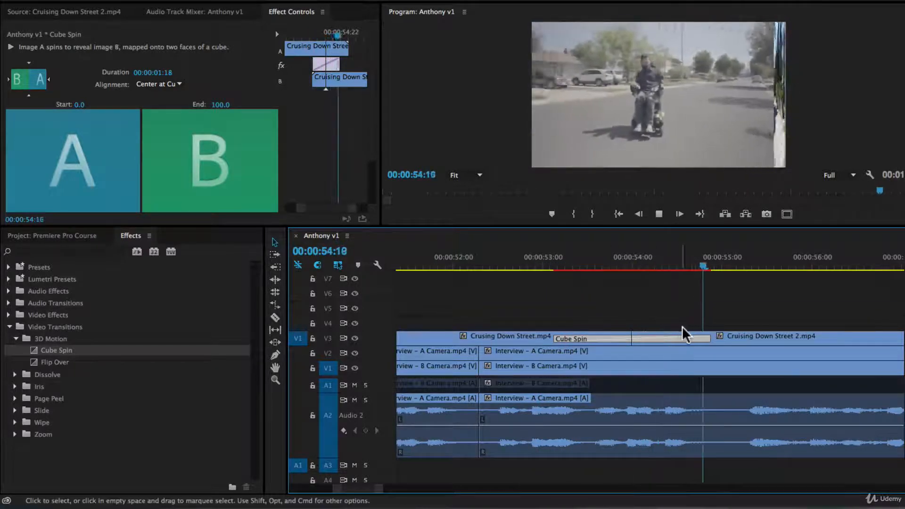
pyautogui.moveTo(709, 338); pyautogui.dragTo(646, 339)
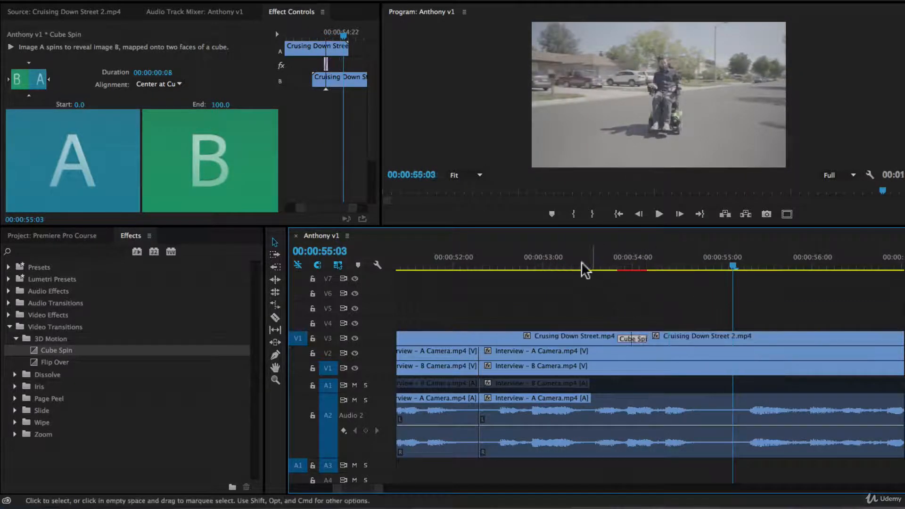
pyautogui.click(580, 262)
pyautogui.press('space')
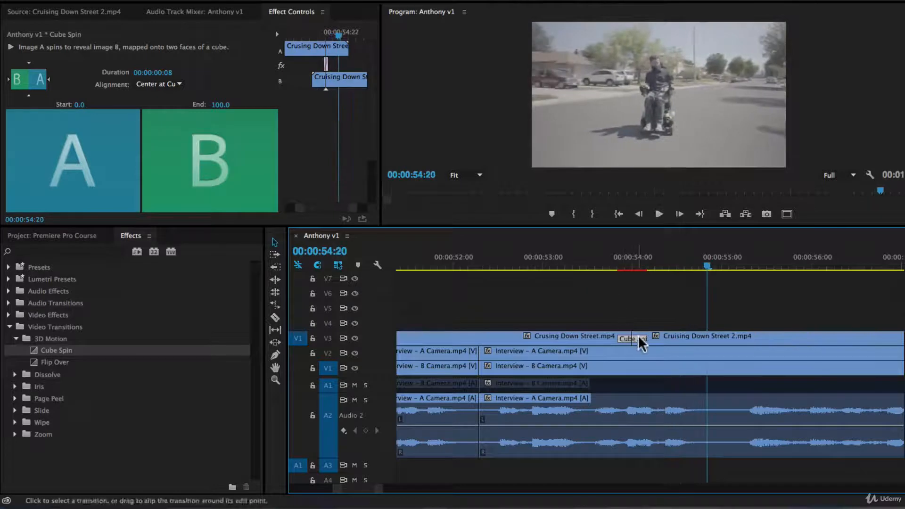
pyautogui.moveTo(646, 338); pyautogui.dragTo(660, 338)
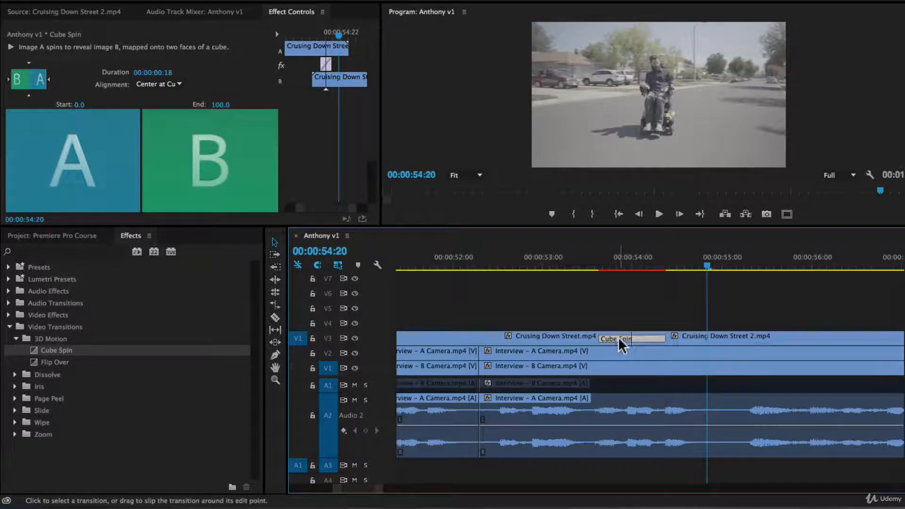
# Preview Cube Spin aligned to end at the cut, then aligned to start at the cut.
pyautogui.moveTo(618, 337); pyautogui.dragTo(566, 337)
pyautogui.click(548, 259)
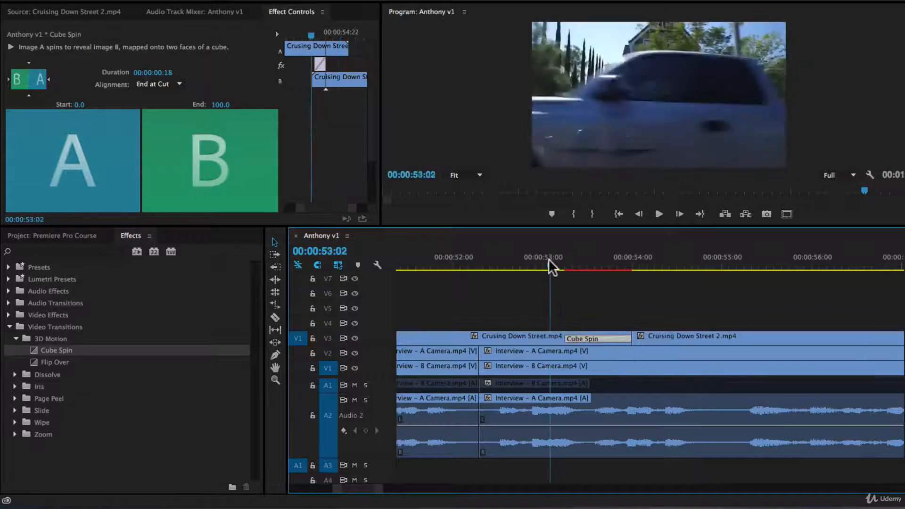
pyautogui.press('space')
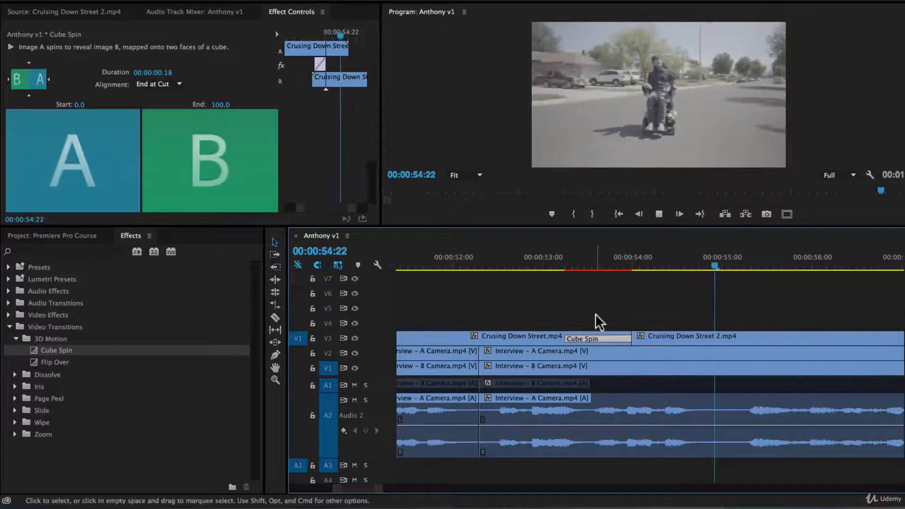
pyautogui.moveTo(578, 335); pyautogui.dragTo(678, 335)
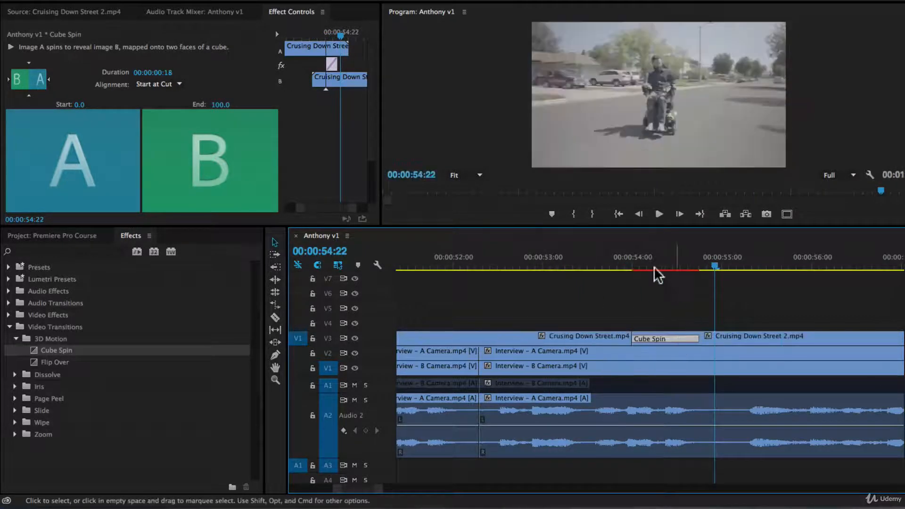
pyautogui.click(561, 261)
pyautogui.press('space')
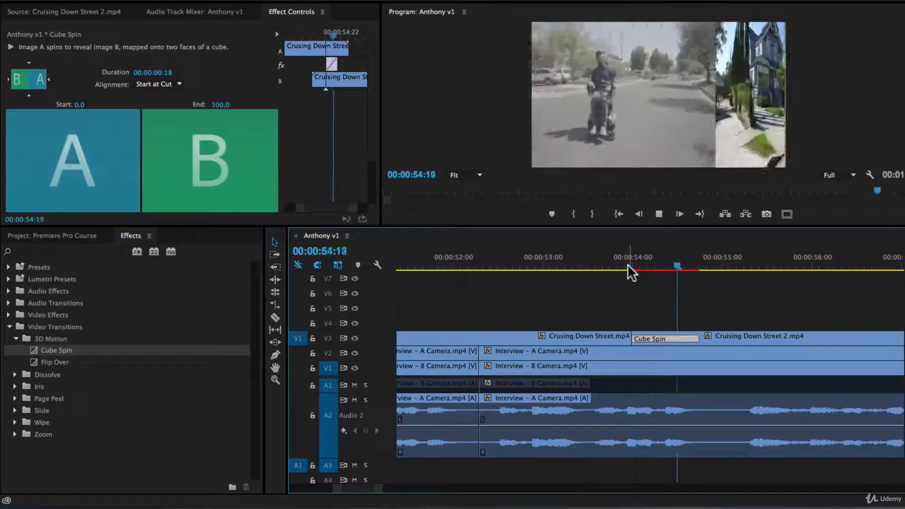
pyautogui.press('space')
# Re-centre Cube Spin on the cut, clear the selection and zoom the timeline out.
pyautogui.moveTo(654, 335); pyautogui.dragTo(624, 338)
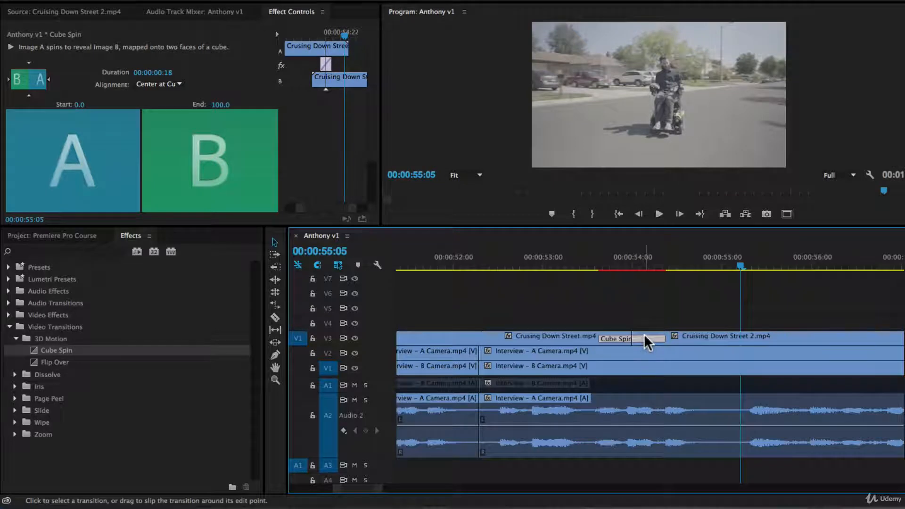
pyautogui.click(705, 321)
pyautogui.press('-')
pyautogui.press('-')
pyautogui.press('-')
pyautogui.press('-')
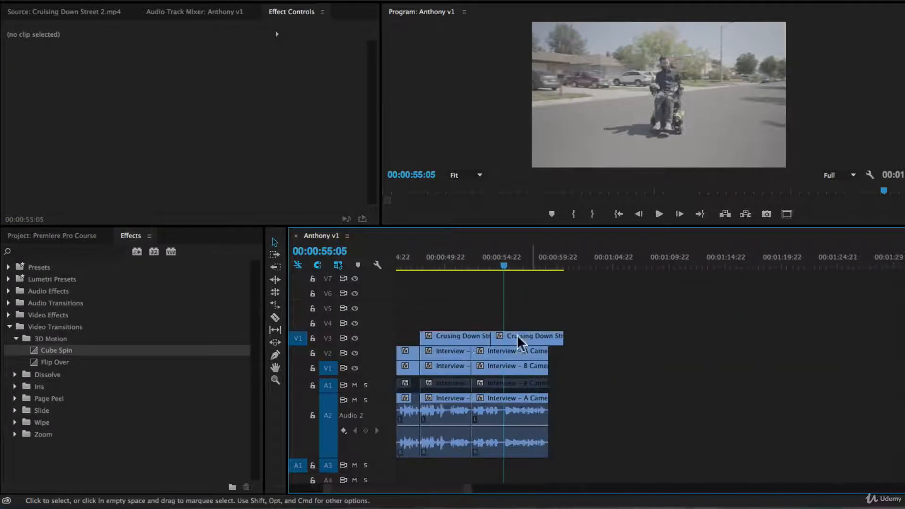
# Marquee-select both Cruising Down Street clips on V3 and drag them +00:00:16:06 later.
pyautogui.moveTo(468, 320); pyautogui.dragTo(510, 333)
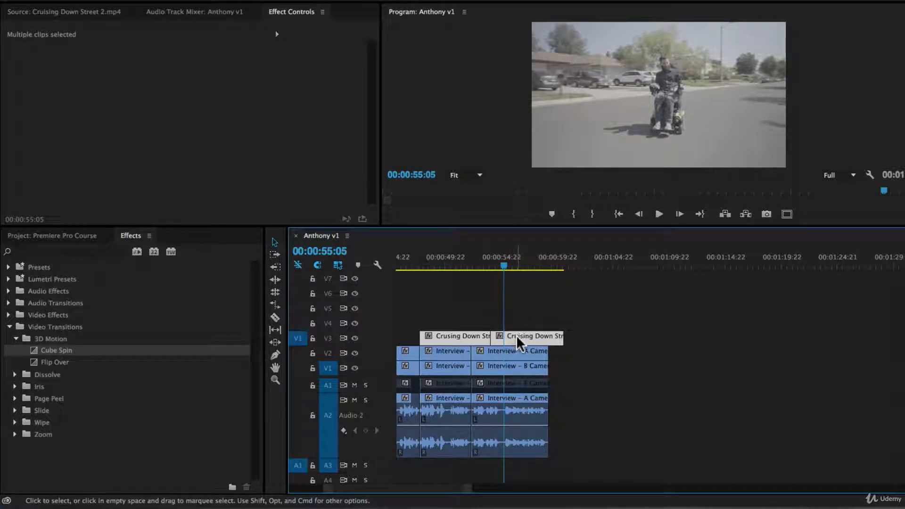
pyautogui.moveTo(519, 335); pyautogui.dragTo(704, 342)
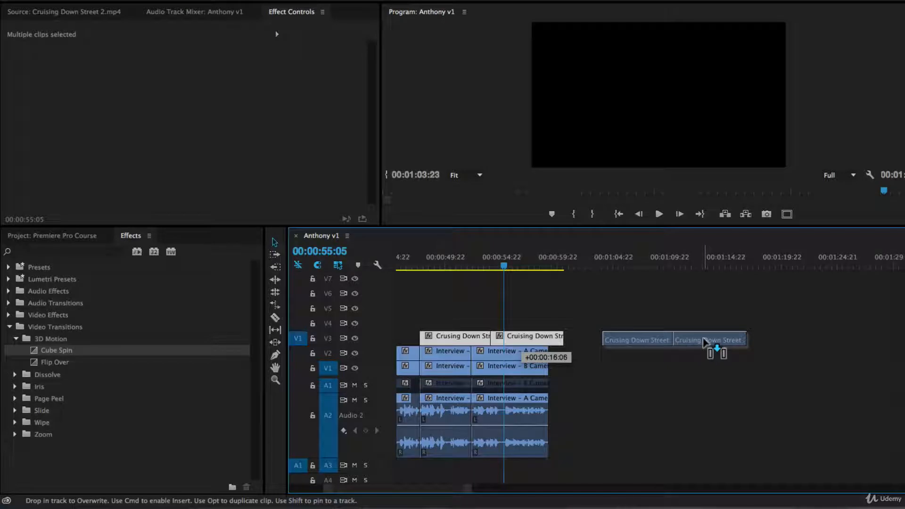
# Drop the duplicated street clips later on V3 and paste another pair onto V1 near 1:23:12.
pyautogui.moveTo(704, 341); pyautogui.dragTo(704, 341)
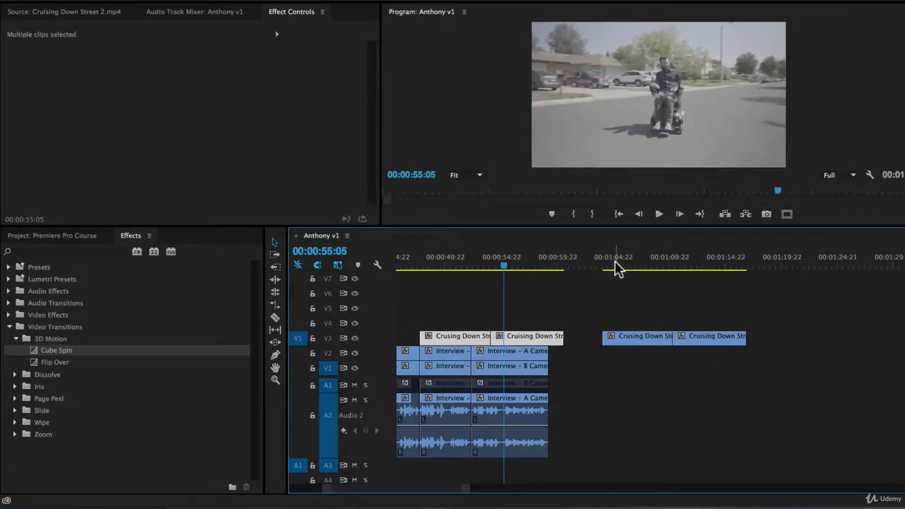
pyautogui.moveTo(651, 265); pyautogui.dragTo(678, 275)
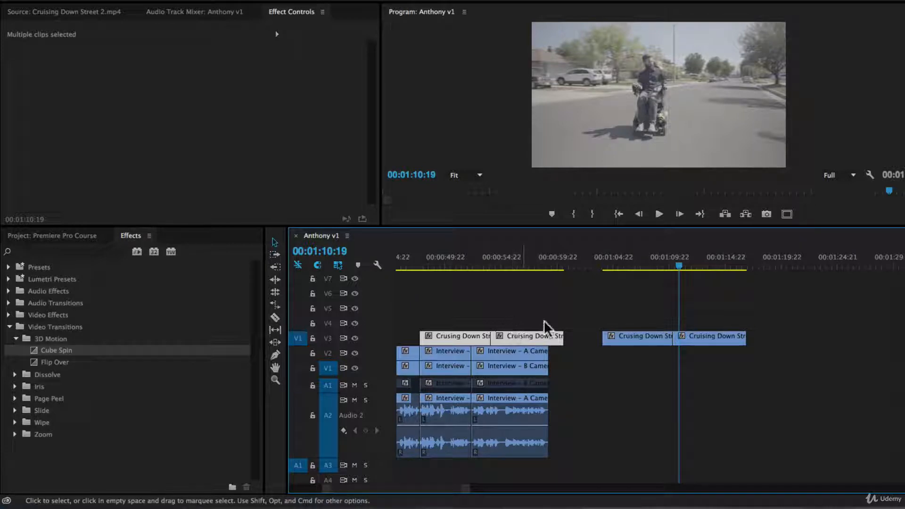
pyautogui.click(762, 252)
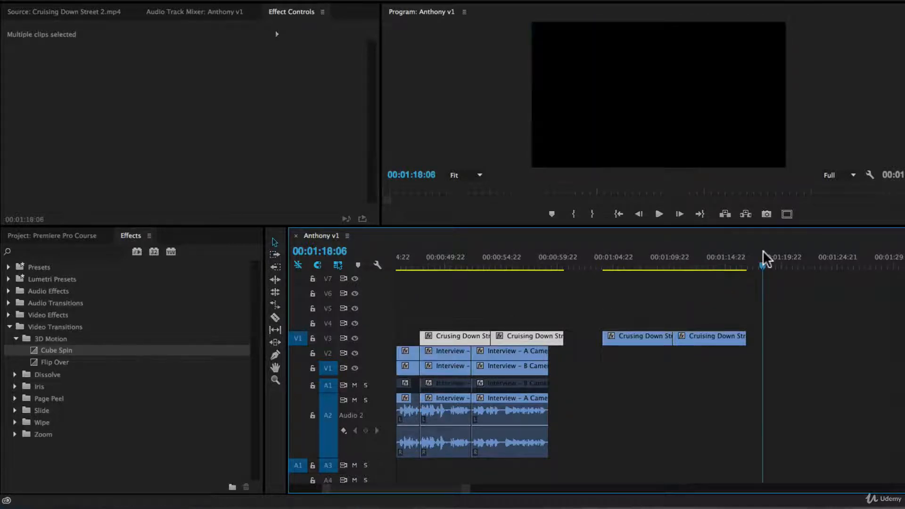
pyautogui.press('super+v')
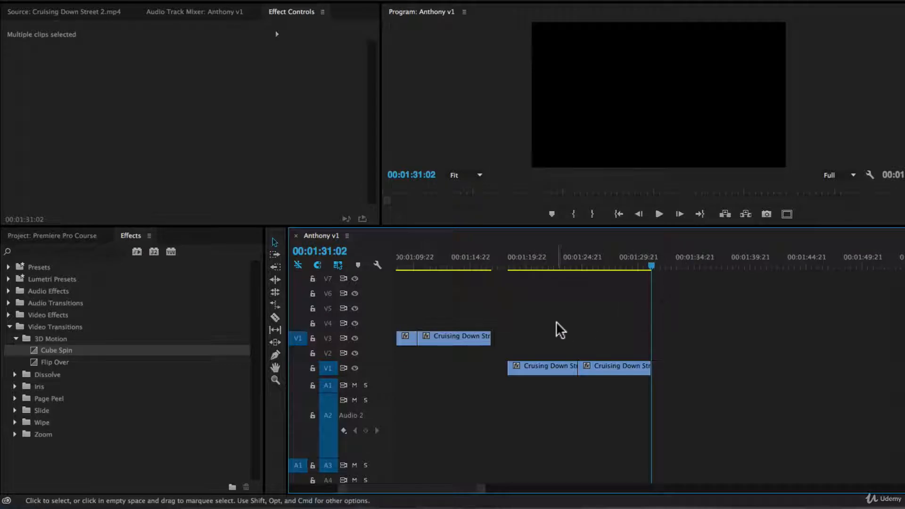
pyautogui.scroll(4, 555, 321)
pyautogui.moveTo(676, 270); pyautogui.dragTo(707, 268)
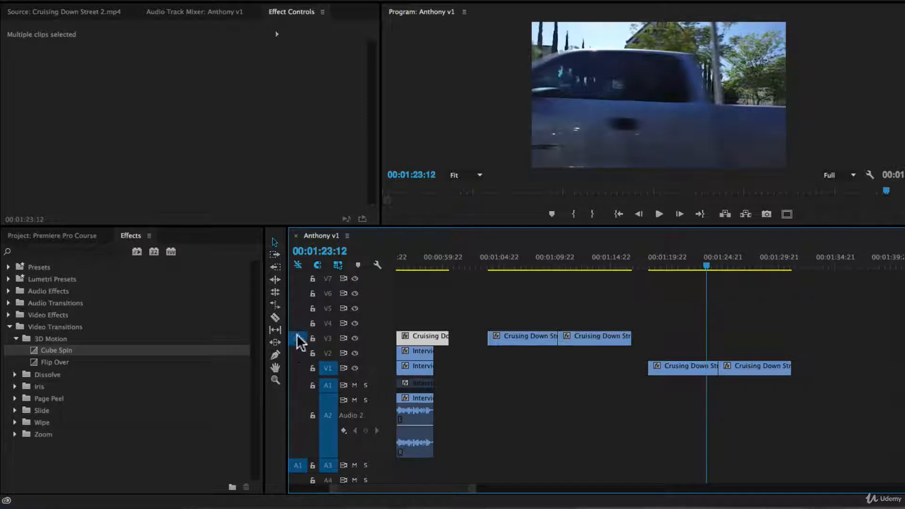
# Patch the source video to V2 and target tracks V1 through V4.
pyautogui.moveTo(297, 336); pyautogui.dragTo(298, 364)
pyautogui.click(296, 353)
pyautogui.click(296, 335)
pyautogui.click(296, 349)
pyautogui.click(298, 368)
pyautogui.click(298, 353)
pyautogui.click(31, 12)
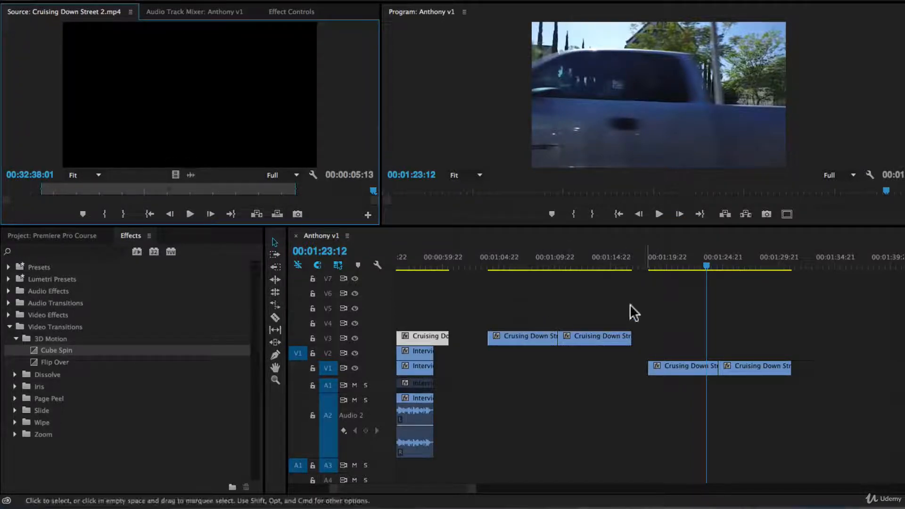
pyautogui.moveTo(329, 350); pyautogui.dragTo(330, 323)
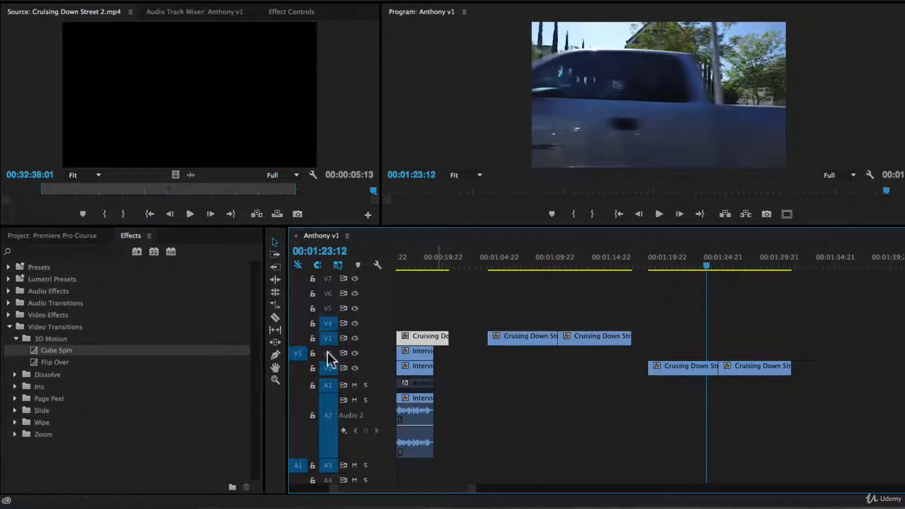
# Delete the two pasted Cruising Down Street clips from V1.
pyautogui.moveTo(669, 343); pyautogui.dragTo(784, 379)
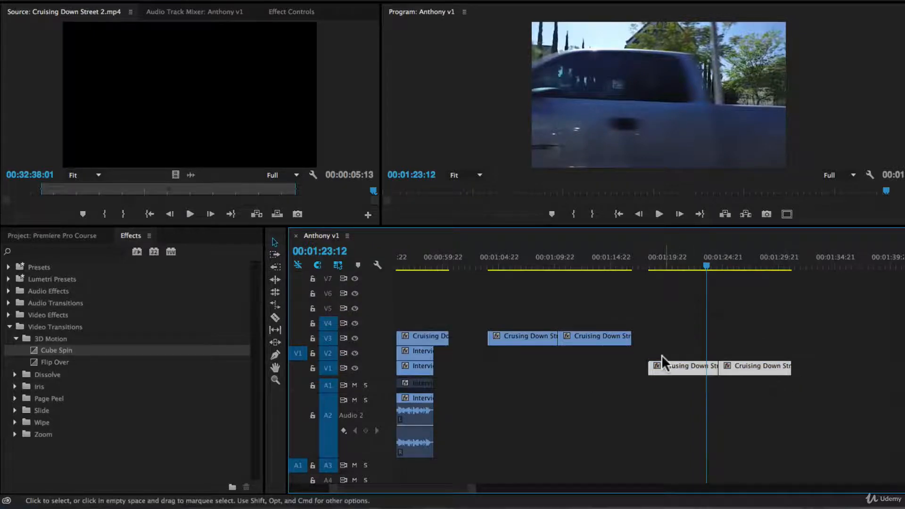
pyautogui.moveTo(672, 328); pyautogui.dragTo(871, 429)
pyautogui.press('Delete')
# Test-paste the V3 street clips onto V2 at 1:19:22, delete them, and return to 1:10:20.
pyautogui.moveTo(529, 326); pyautogui.dragTo(646, 363)
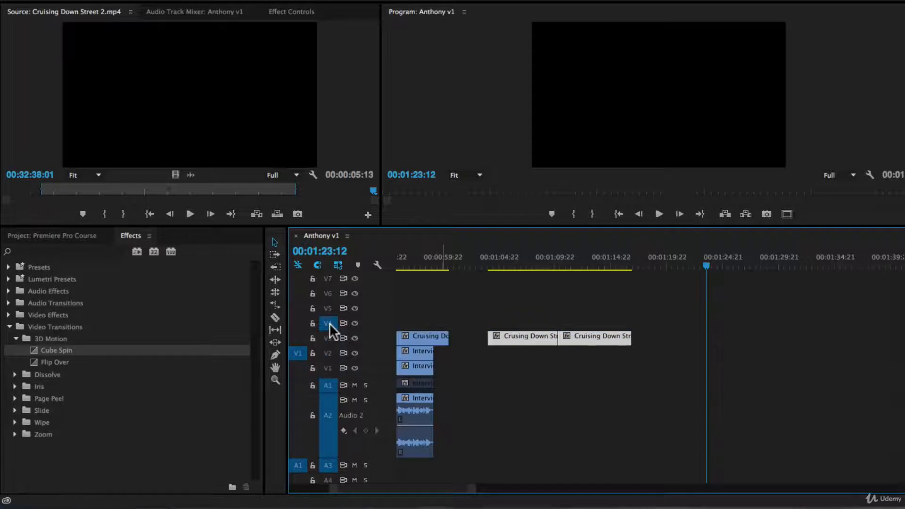
pyautogui.click(327, 353)
pyautogui.click(677, 262)
pyautogui.hotkey('ctrl', 'v')
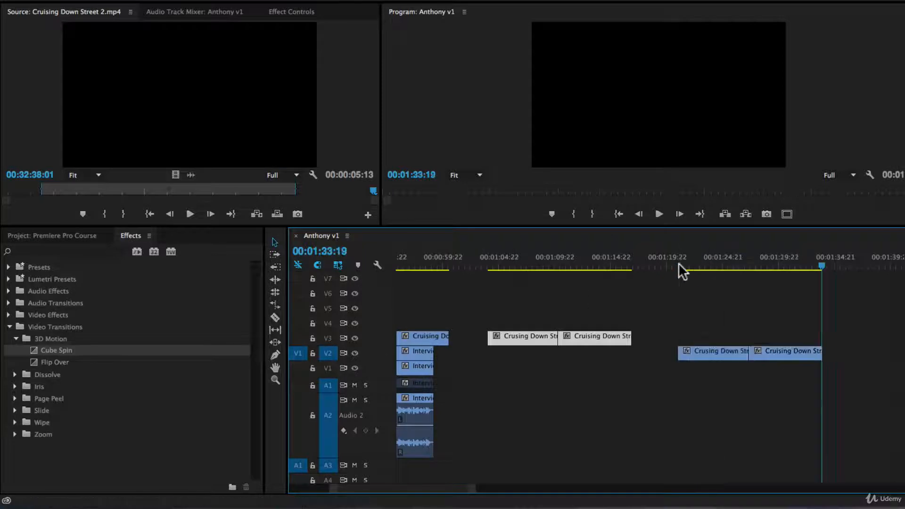
pyautogui.click(707, 353)
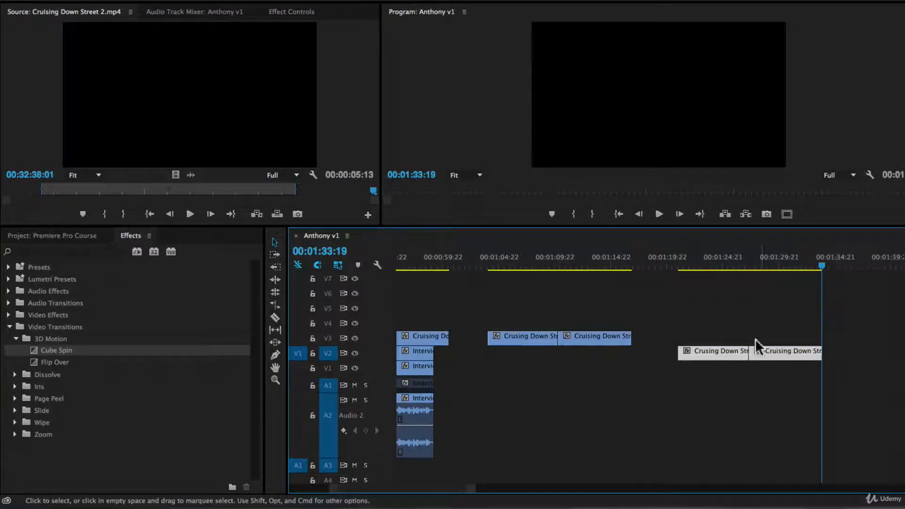
pyautogui.press('Delete')
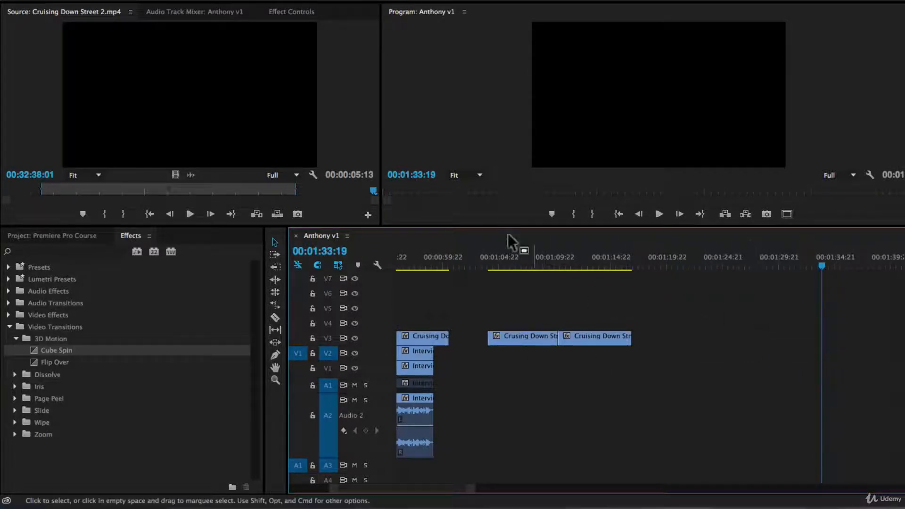
pyautogui.click(502, 262)
pyautogui.click(564, 259)
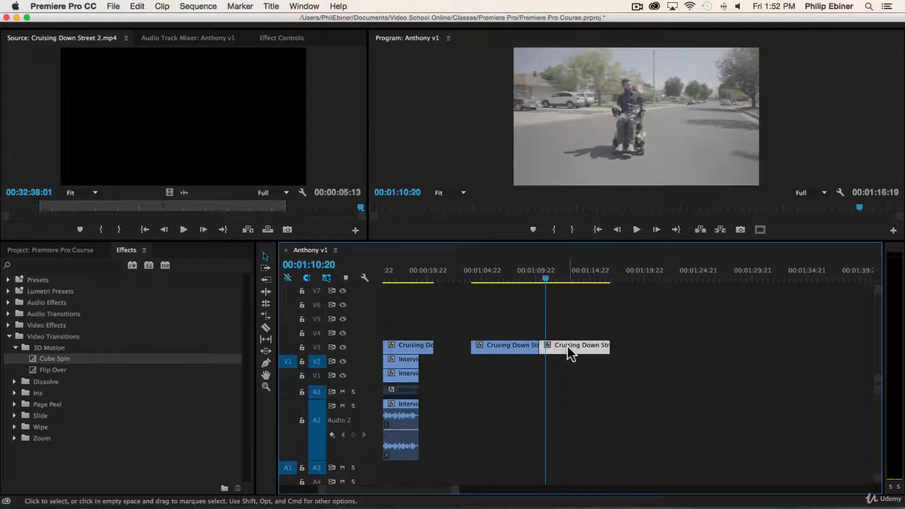
# Shift the second street clip to about 1:18, extend the first clip's end, and zoom in.
pyautogui.moveTo(567, 353); pyautogui.dragTo(621, 348)
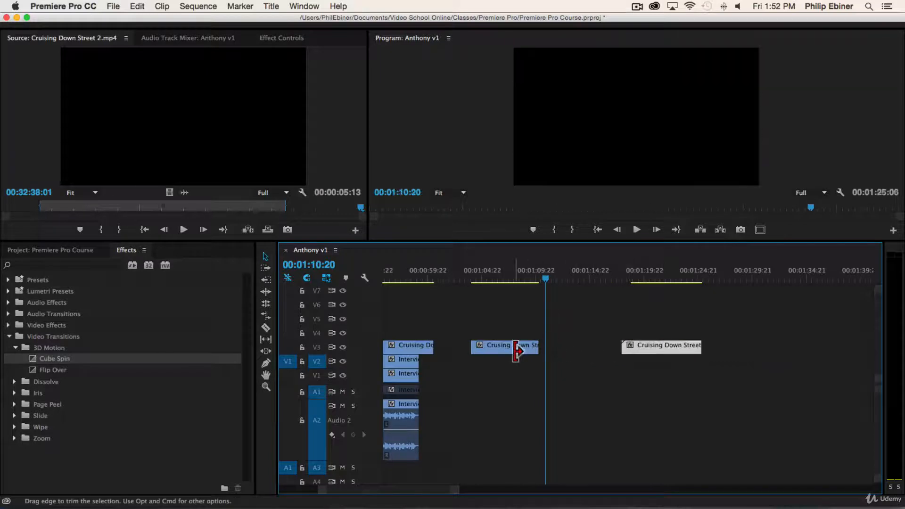
pyautogui.moveTo(534, 348); pyautogui.dragTo(640, 353)
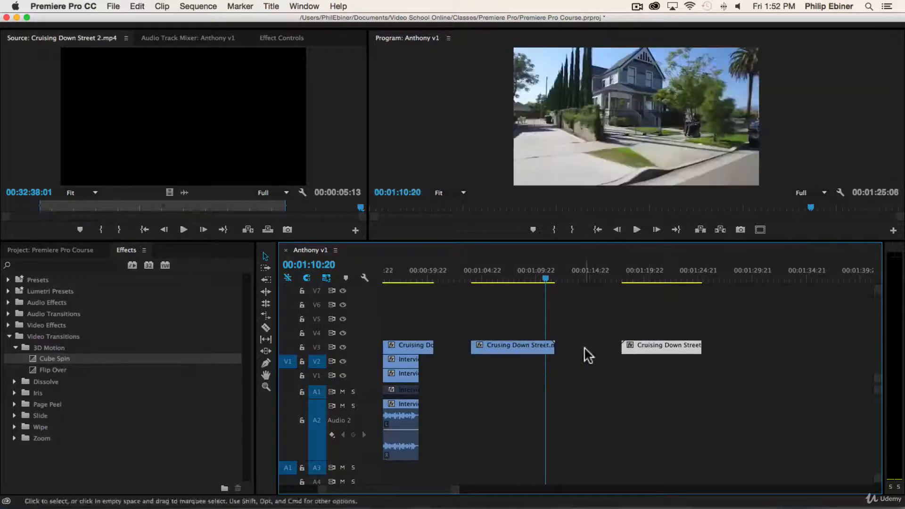
pyautogui.click(563, 340)
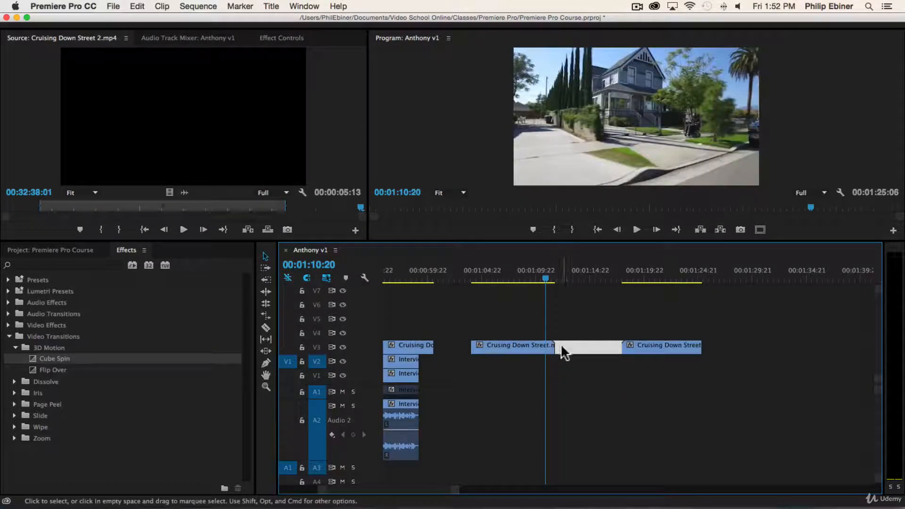
pyautogui.press('=')
# Slide Cruising Down Street 2.mp4 left against the first clip and play the new cut.
pyautogui.click(632, 351)
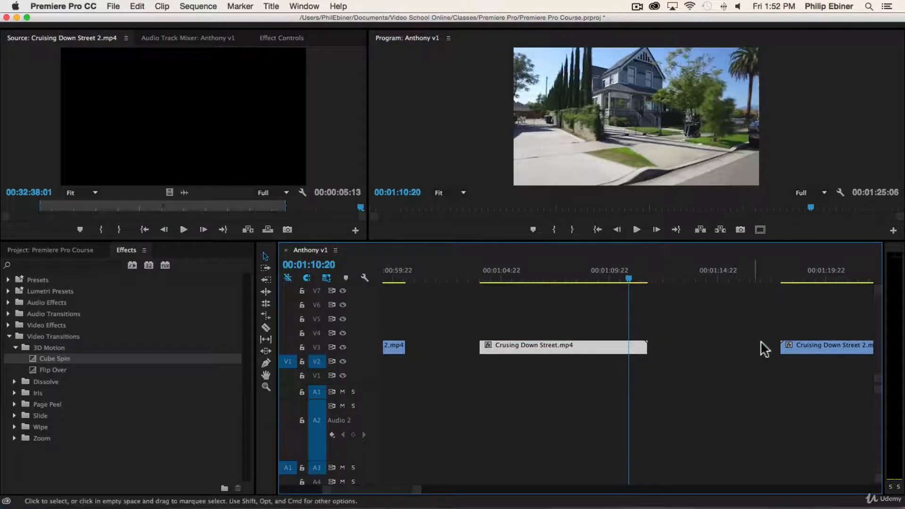
pyautogui.moveTo(804, 351); pyautogui.dragTo(721, 353)
pyautogui.press('space')
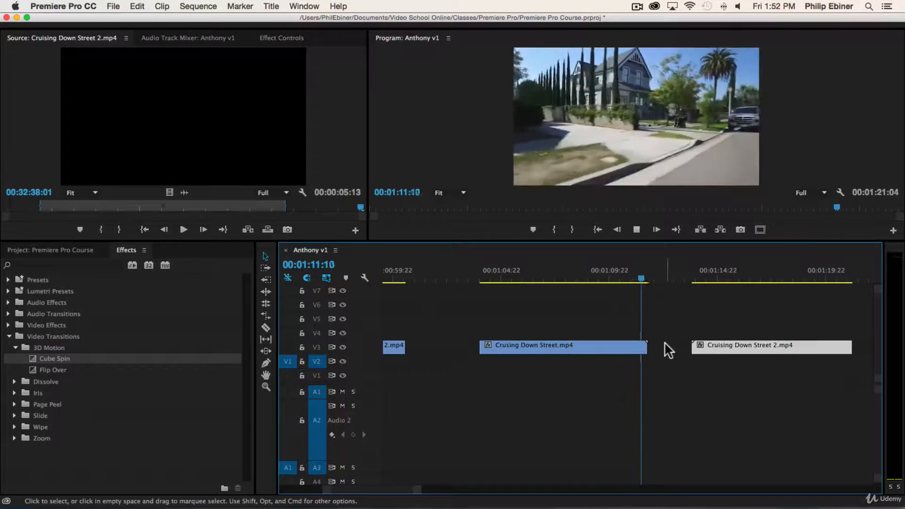
pyautogui.click(692, 348)
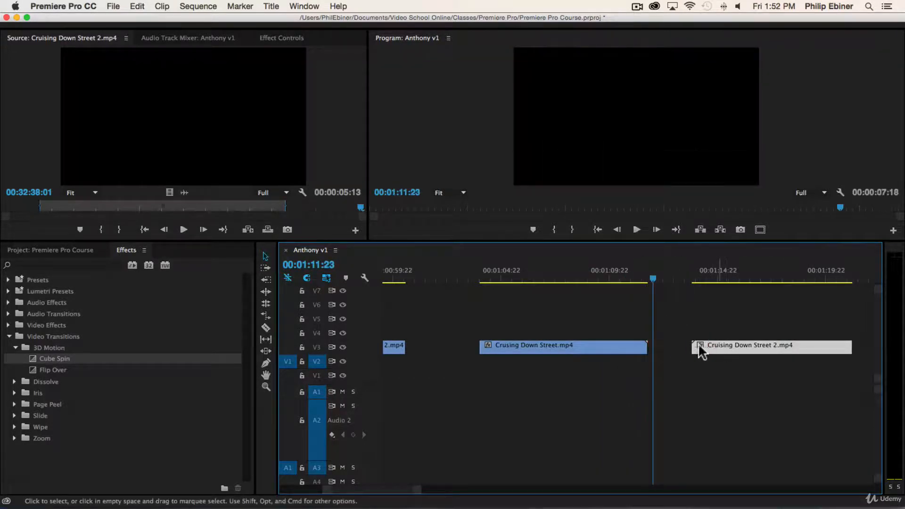
pyautogui.moveTo(690, 347); pyautogui.dragTo(623, 345)
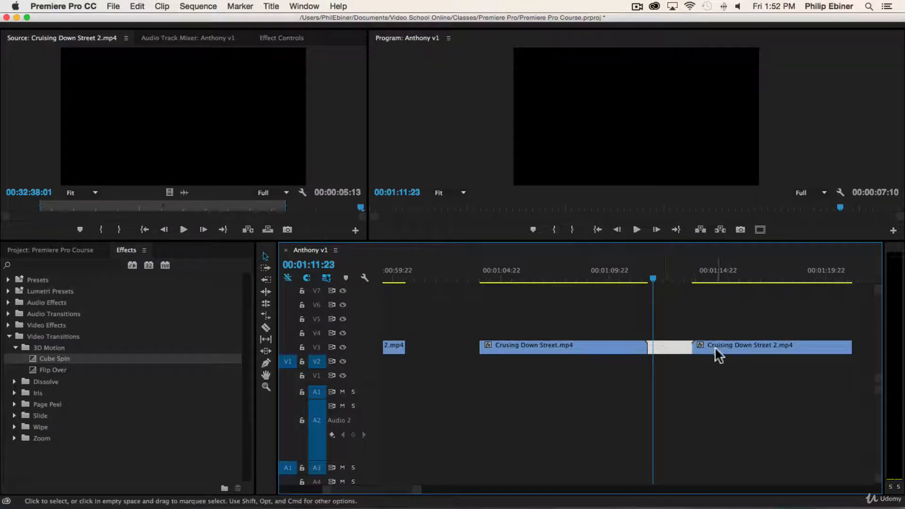
pyautogui.moveTo(715, 348); pyautogui.dragTo(679, 351)
pyautogui.moveTo(638, 268); pyautogui.dragTo(607, 265)
pyautogui.press('space')
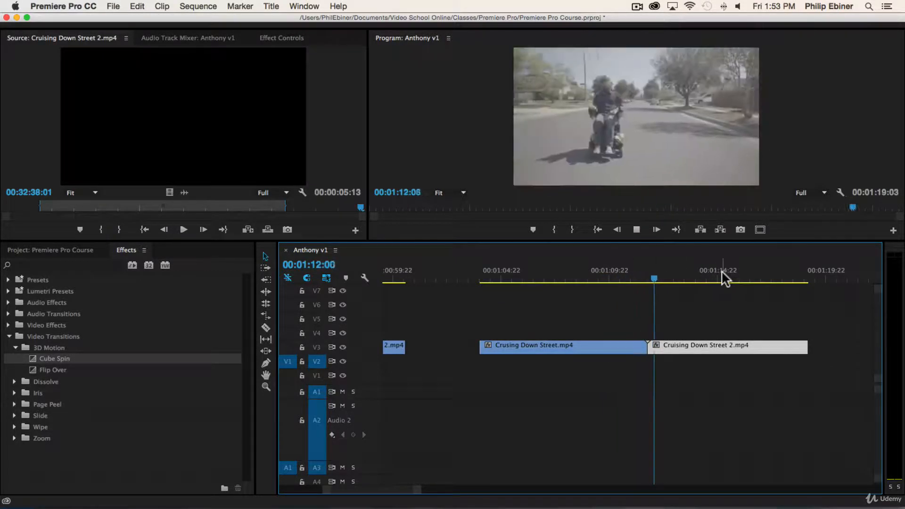
pyautogui.press('space')
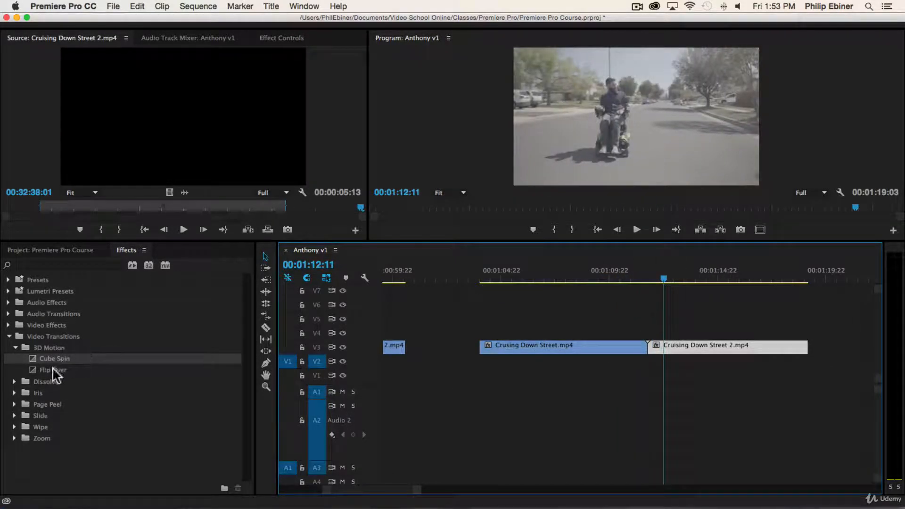
pyautogui.moveTo(53, 370); pyautogui.dragTo(650, 348)
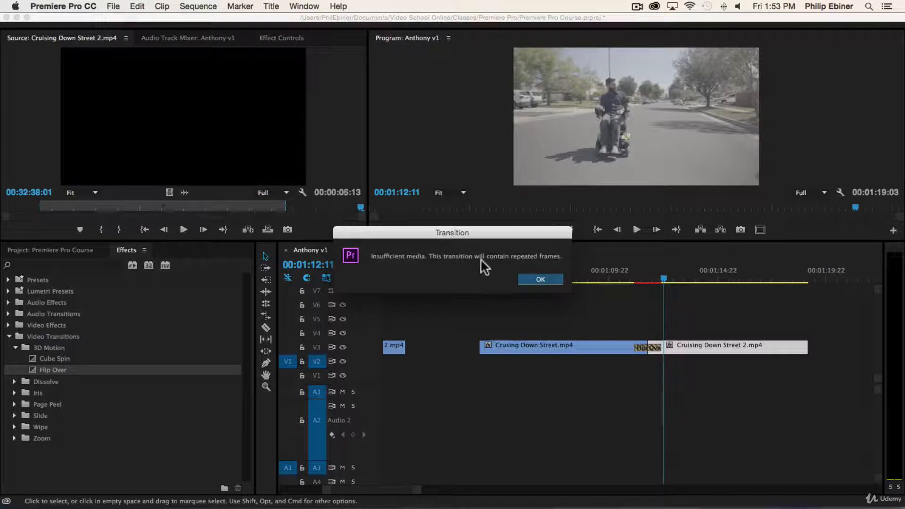
pyautogui.click(553, 277)
pyautogui.moveTo(651, 283); pyautogui.dragTo(620, 278)
pyautogui.press('space')
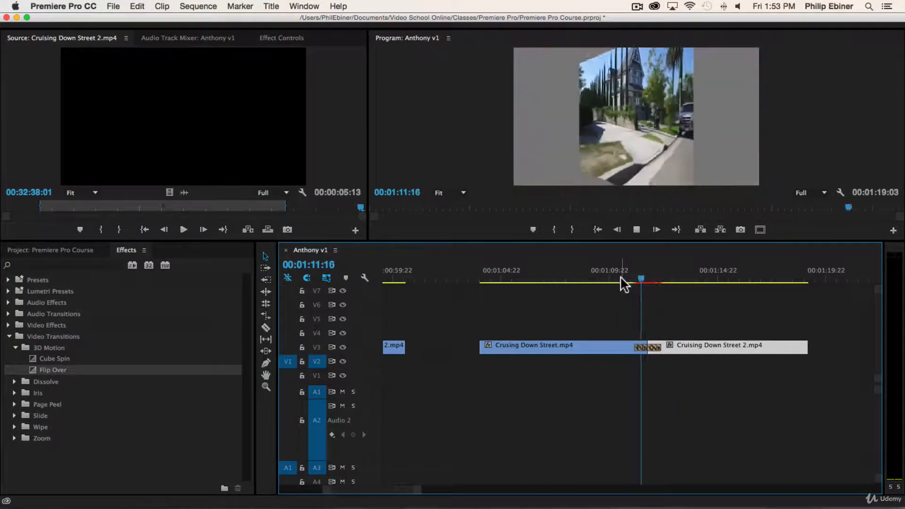
pyautogui.press('space')
pyautogui.moveTo(641, 278); pyautogui.dragTo(658, 309)
pyautogui.press('super+z')
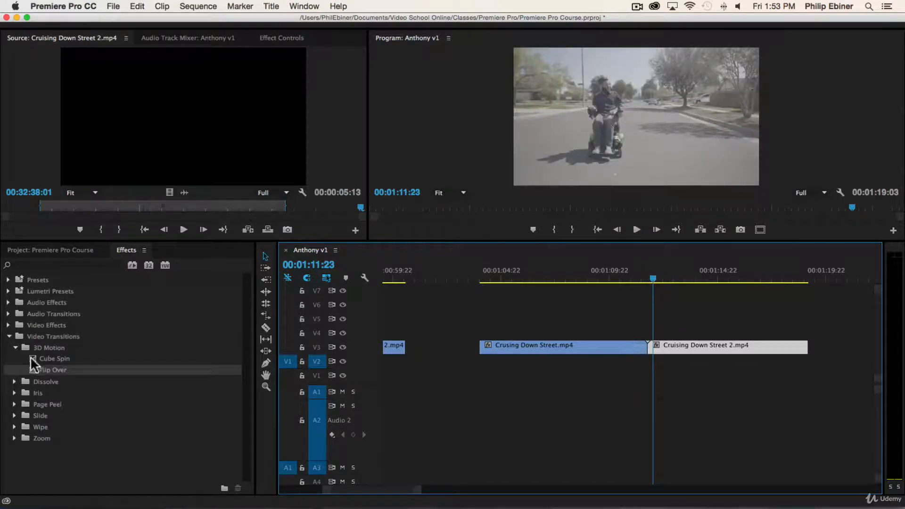
# Trim the first street clip's end back to the playhead, zooming the timeline in.
pyautogui.moveTo(644, 346); pyautogui.dragTo(630, 349)
pyautogui.click(661, 346)
pyautogui.press('=')
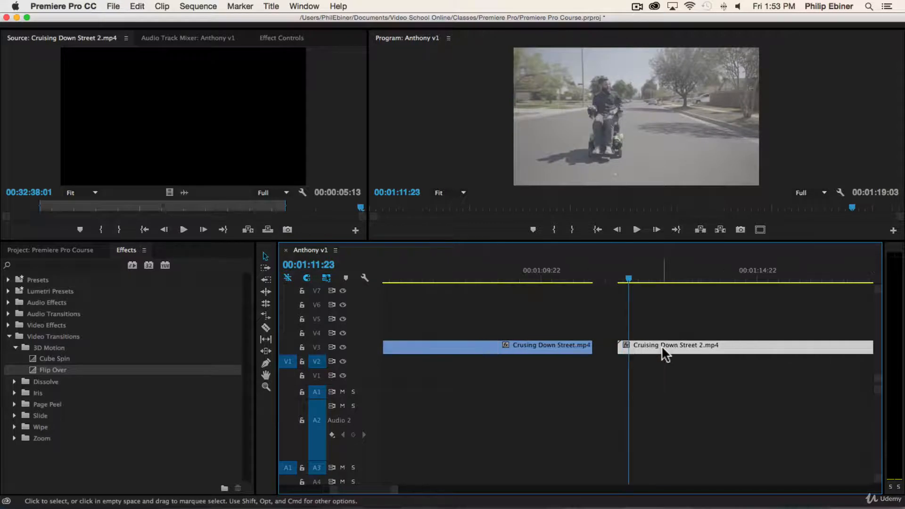
pyautogui.click(594, 345)
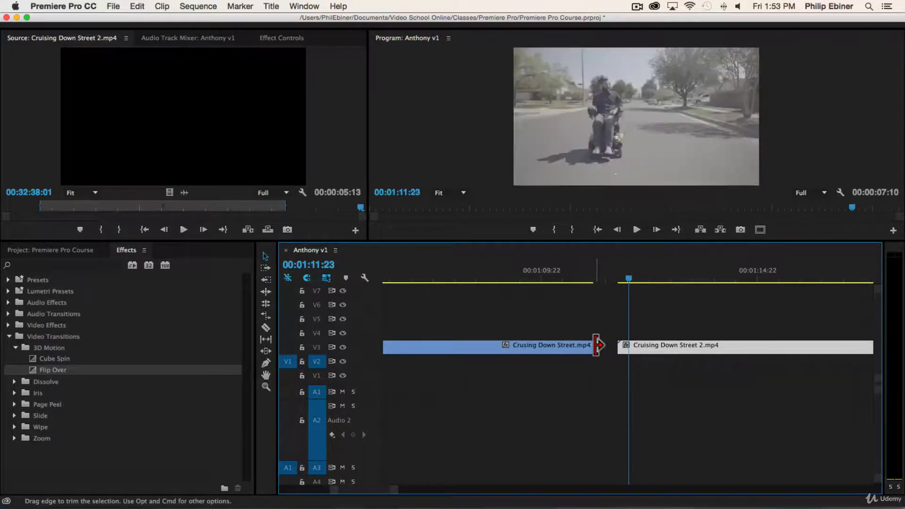
pyautogui.moveTo(596, 345); pyautogui.dragTo(536, 346)
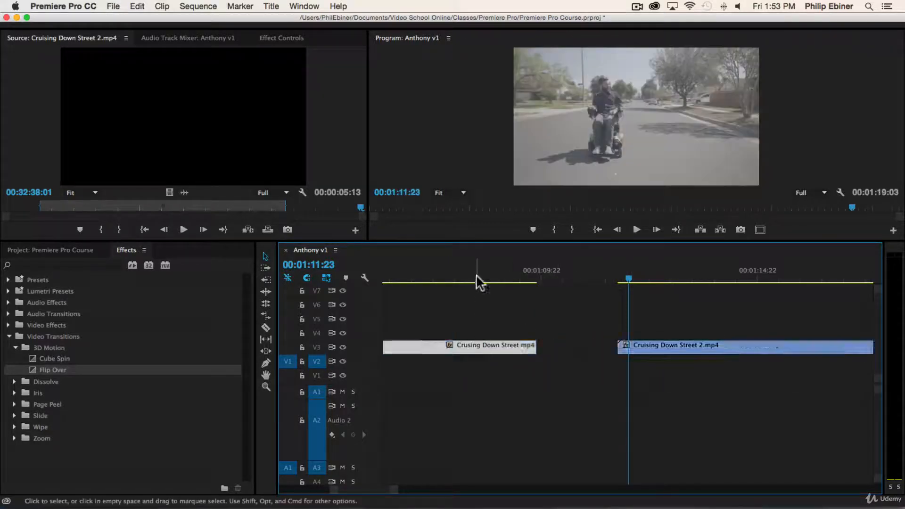
pyautogui.moveTo(478, 280); pyautogui.dragTo(511, 292)
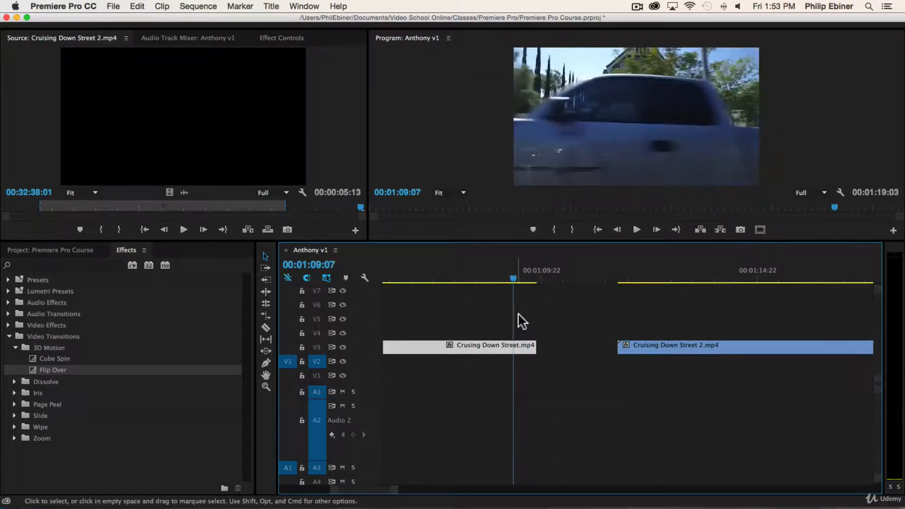
pyautogui.moveTo(535, 346); pyautogui.dragTo(512, 347)
# Slide Cruising Down Street 2.mp4 left to close the gap after the trimmed clip.
pyautogui.click(628, 345)
pyautogui.moveTo(628, 345); pyautogui.dragTo(523, 347)
pyautogui.click(454, 279)
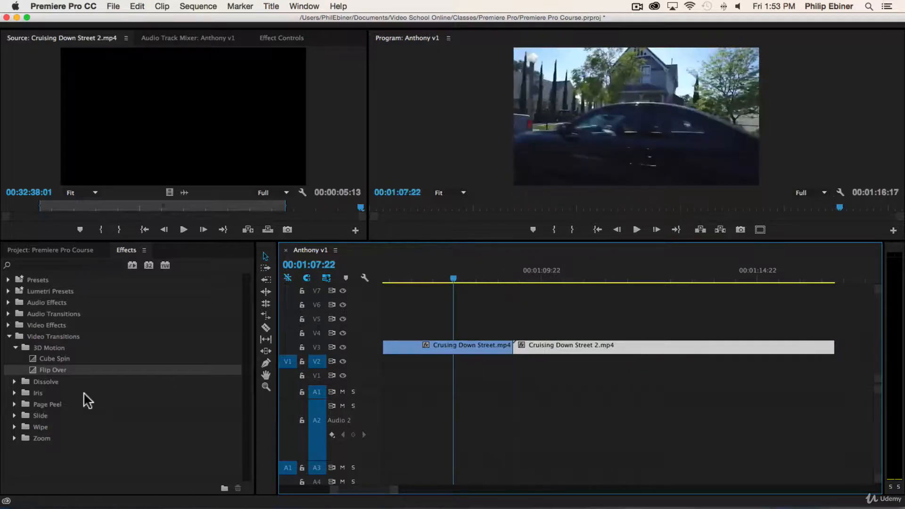
# Apply Cross Dissolve from the Dissolve folder between the two street clips.
pyautogui.click(15, 381)
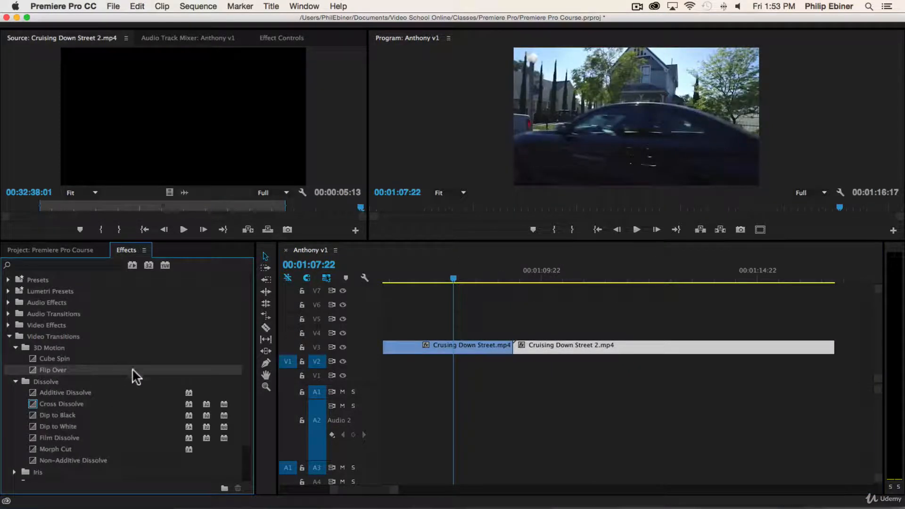
pyautogui.click(66, 400)
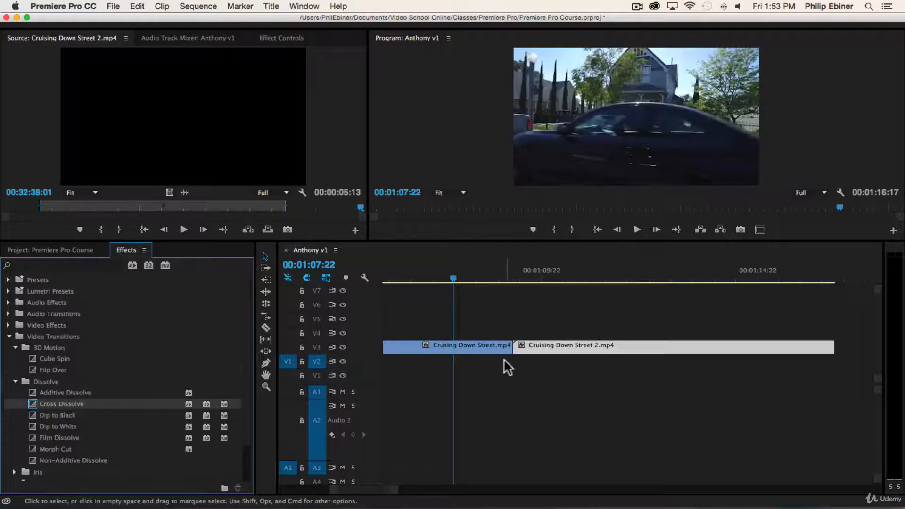
pyautogui.moveTo(58, 398); pyautogui.dragTo(604, 320)
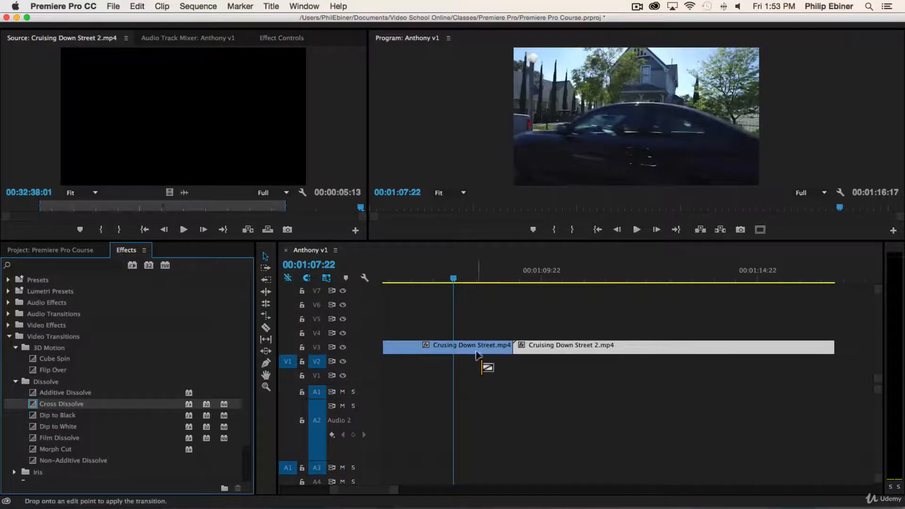
pyautogui.moveTo(476, 352); pyautogui.dragTo(644, 326)
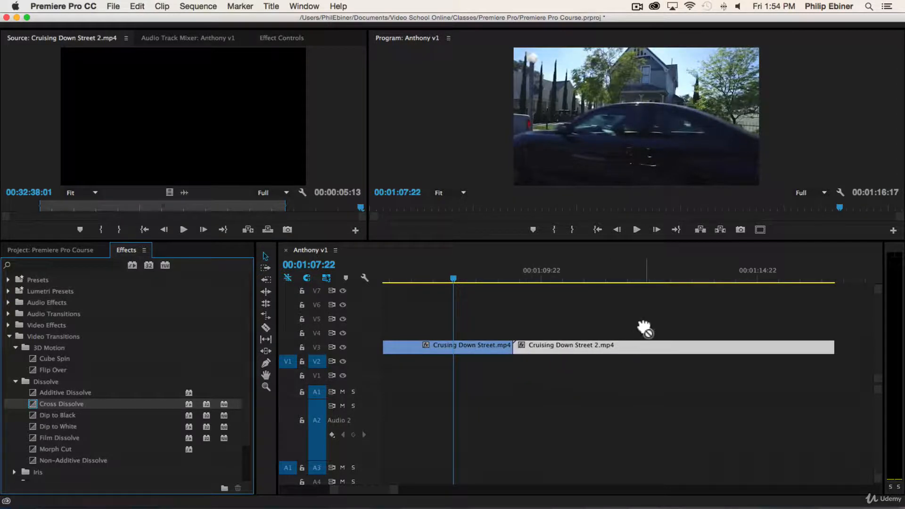
pyautogui.click(524, 349)
pyautogui.click(529, 340)
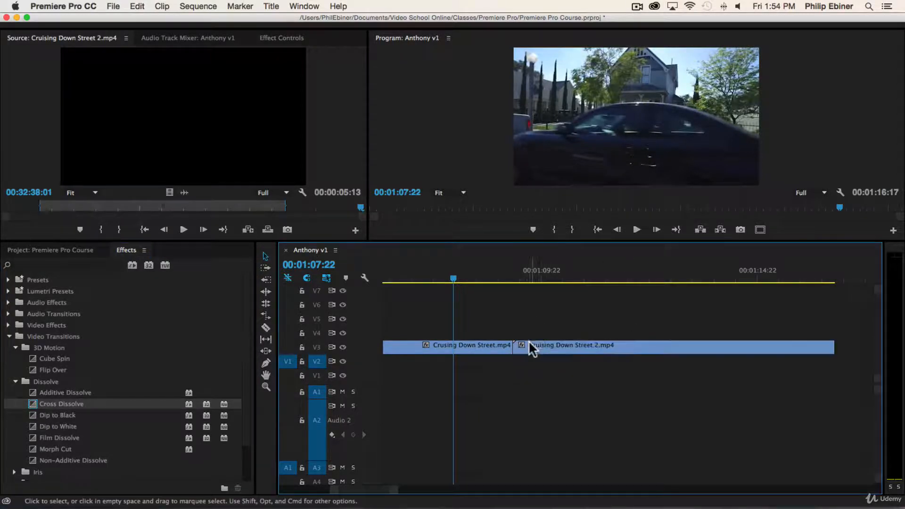
pyautogui.click(529, 341)
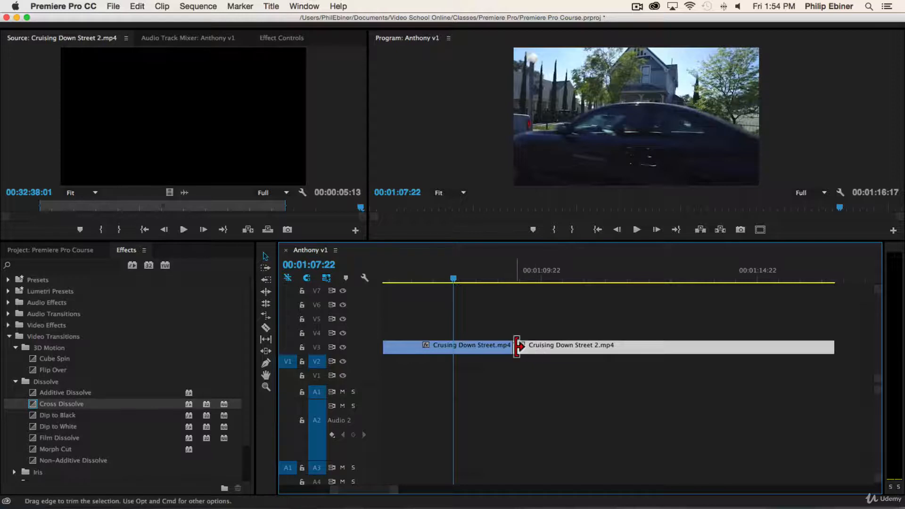
pyautogui.doubleClick(596, 344)
pyautogui.moveTo(66, 402); pyautogui.dragTo(530, 333)
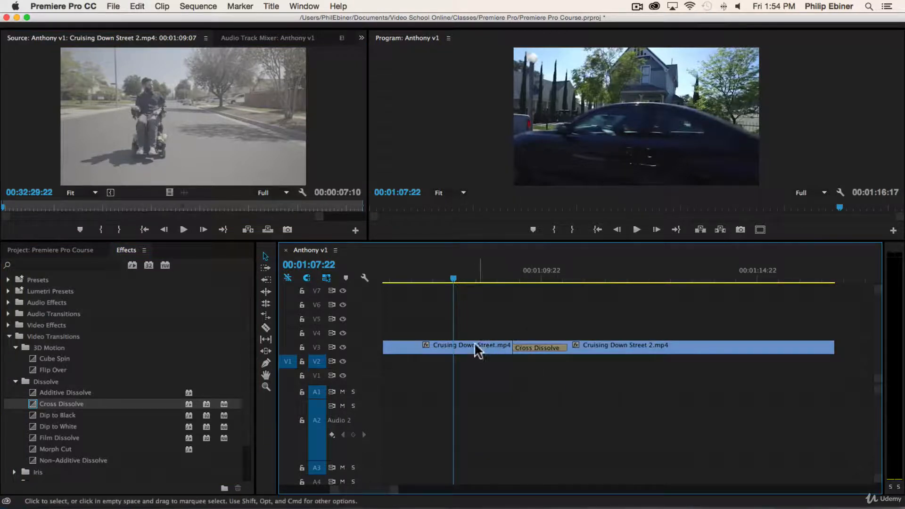
# Play the Cross Dissolve, then delete it and zoom the timeline out.
pyautogui.doubleClick(473, 344)
pyautogui.click(529, 321)
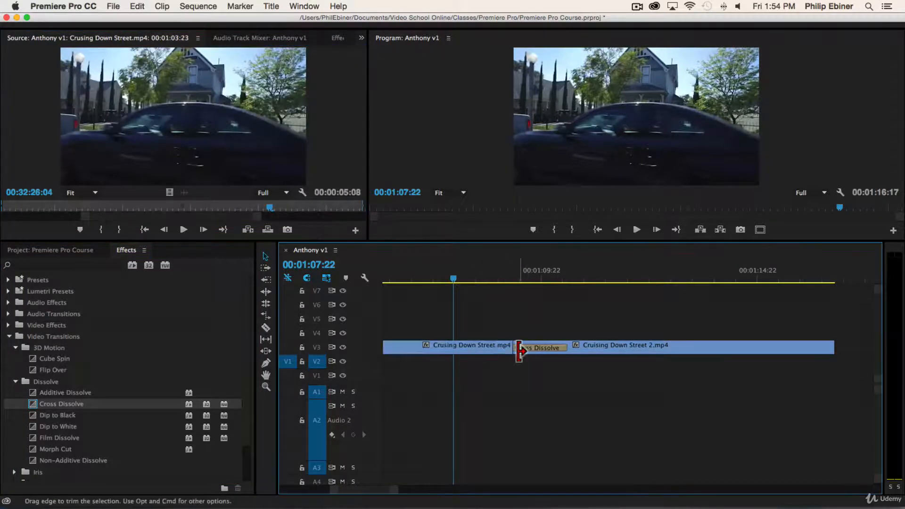
pyautogui.press('space')
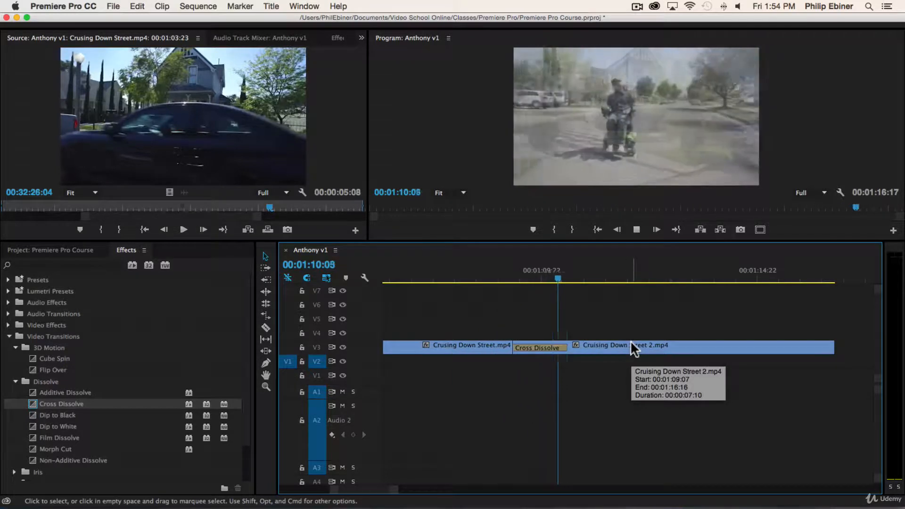
pyautogui.press('space')
pyautogui.moveTo(519, 348); pyautogui.dragTo(518, 349)
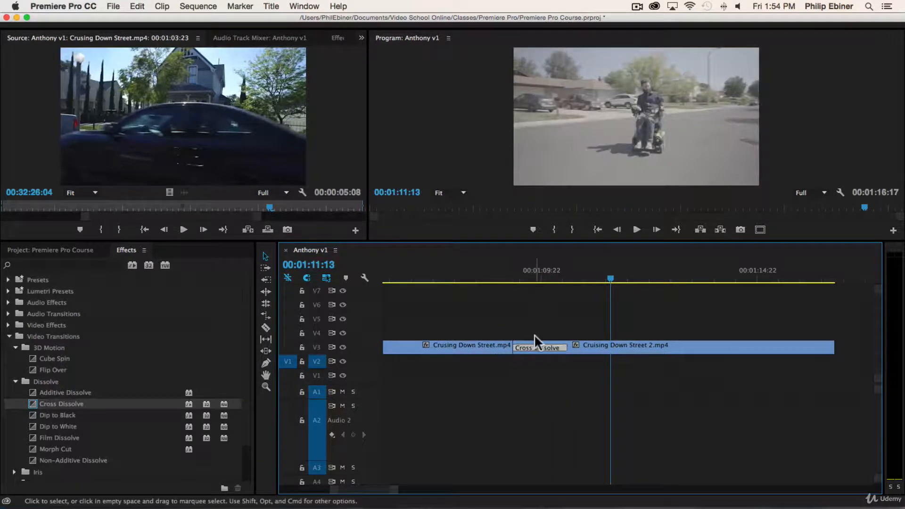
pyautogui.press('Delete')
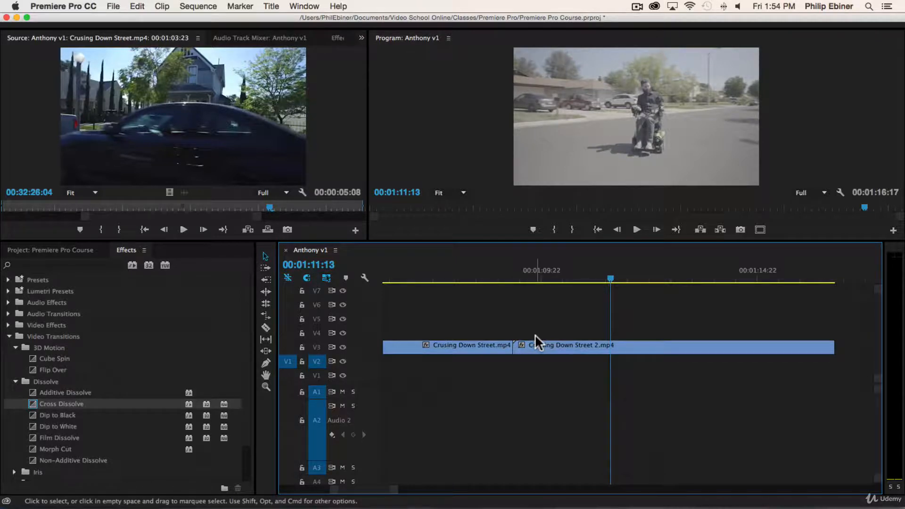
pyautogui.press('-')
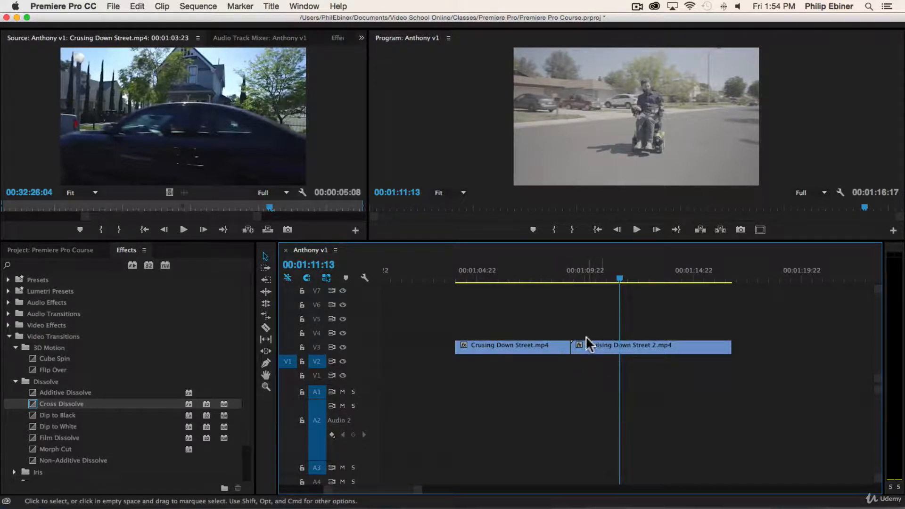
# Trim the first street clip to 00:00:07:07 to meet the second and add a 00:00:00:22 Cross Dissolve on the cut.
pyautogui.moveTo(571, 347); pyautogui.dragTo(585, 347)
pyautogui.click(573, 271)
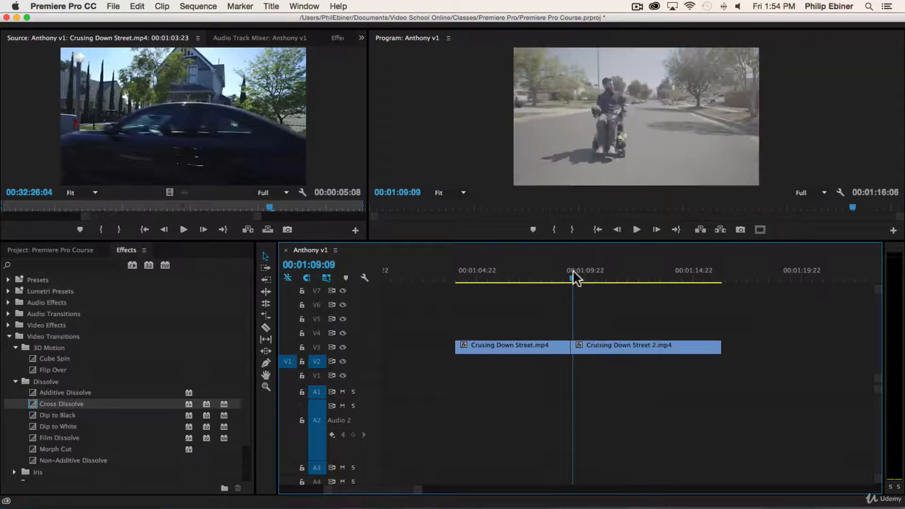
pyautogui.press('=')
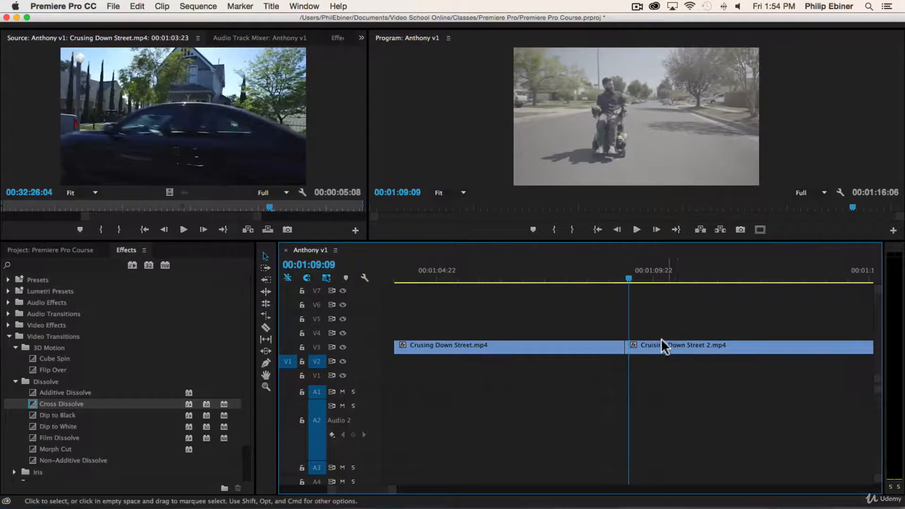
pyautogui.press('-')
pyautogui.moveTo(651, 346); pyautogui.dragTo(728, 347)
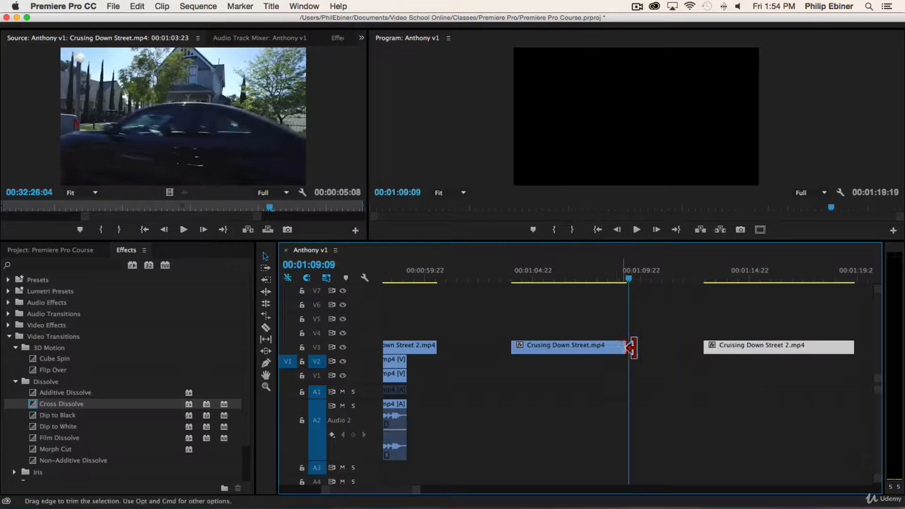
pyautogui.moveTo(630, 347); pyautogui.dragTo(688, 348)
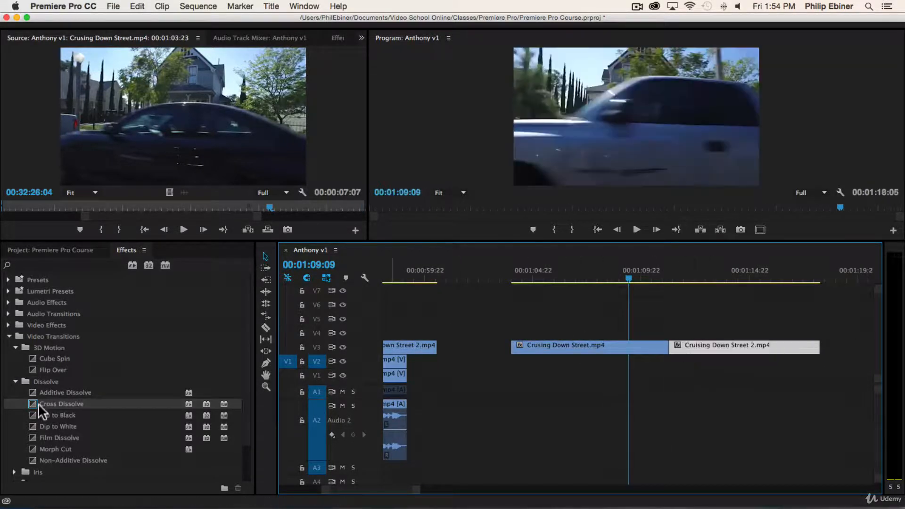
pyautogui.moveTo(51, 409); pyautogui.dragTo(827, 348)
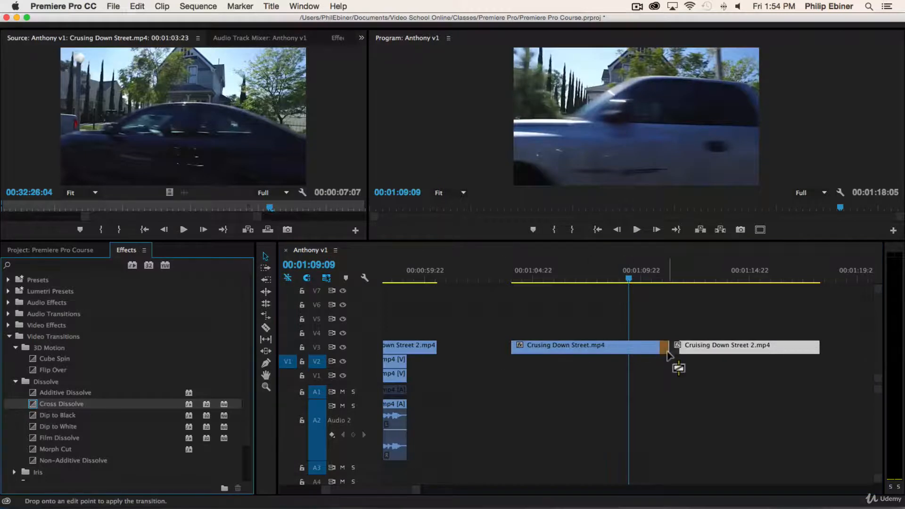
# Inspect the Cross Dissolve on the cut and delete it.
pyautogui.click(678, 282)
pyautogui.press('=')
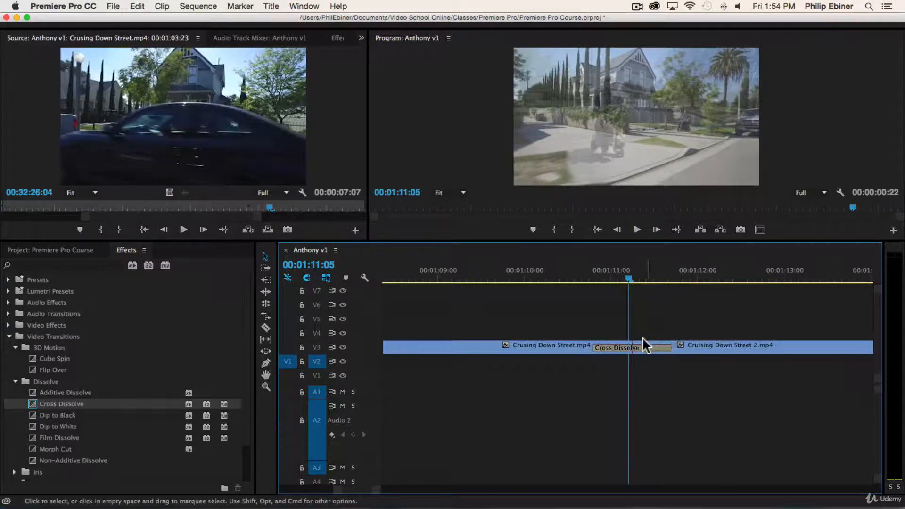
pyautogui.press('-')
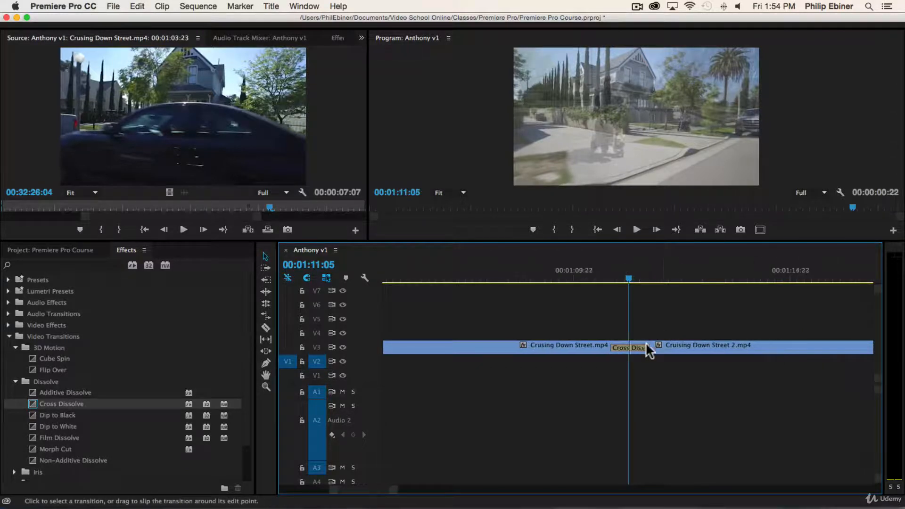
pyautogui.click(700, 346)
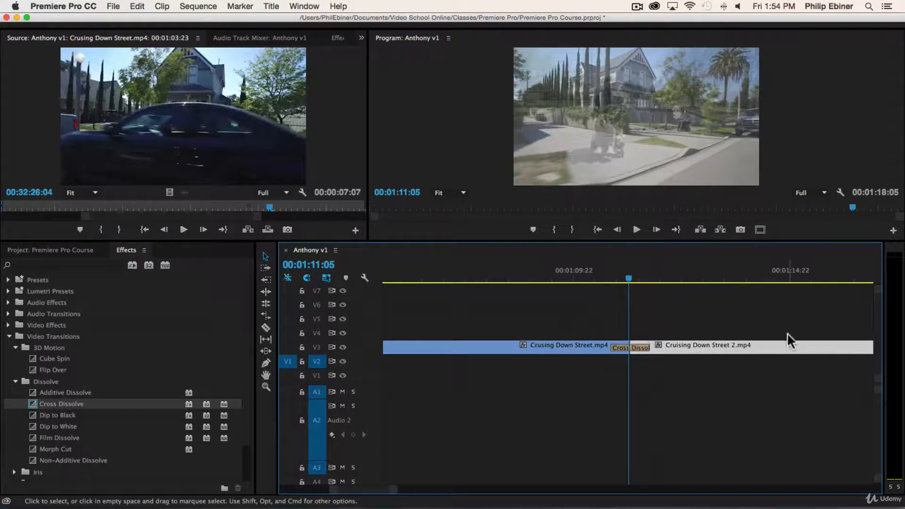
pyautogui.click(642, 342)
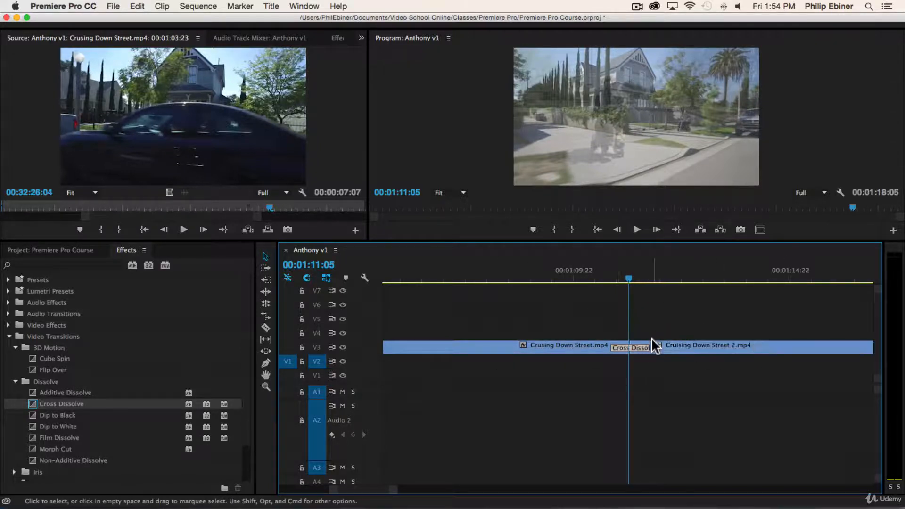
pyautogui.press('Delete')
# Trim the second clip's start and the first clip's end, rejoin them, and re-add a Cross Dissolve.
pyautogui.moveTo(631, 346); pyautogui.dragTo(789, 346)
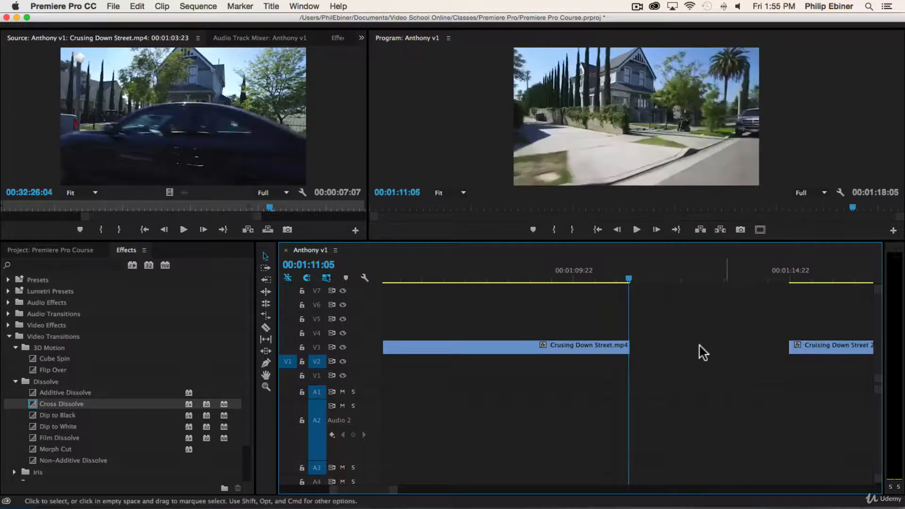
pyautogui.moveTo(632, 346); pyautogui.dragTo(598, 344)
pyautogui.moveTo(813, 347); pyautogui.dragTo(653, 346)
pyautogui.moveTo(76, 410); pyautogui.dragTo(775, 348)
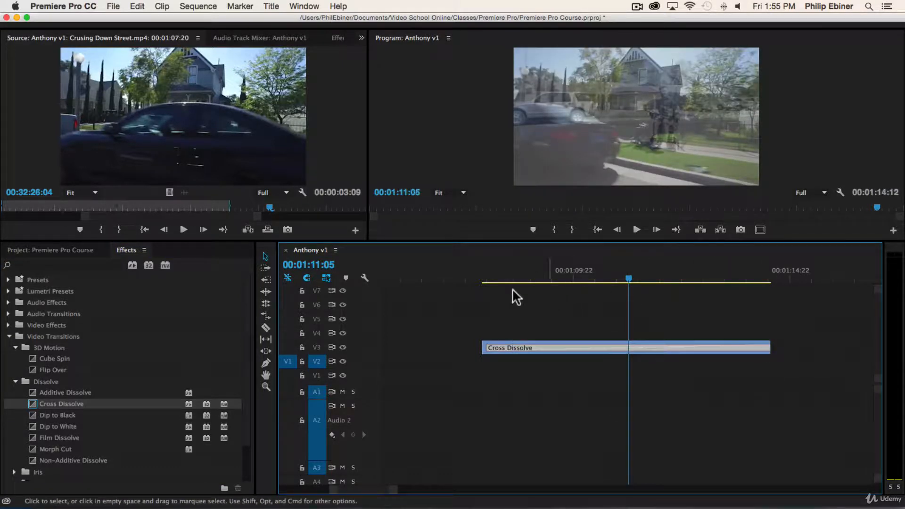
# Play back and scrub through the Cross Dissolve, shortening it slightly.
pyautogui.click(491, 278)
pyautogui.press('space')
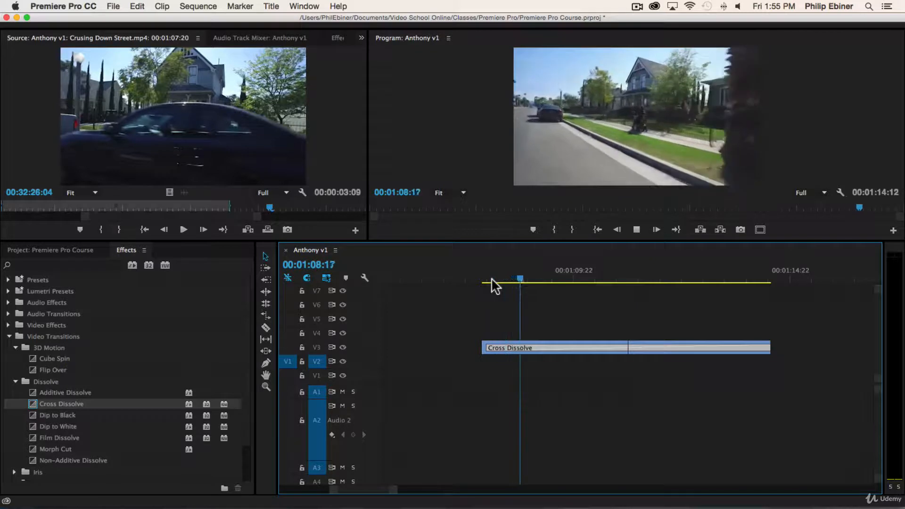
pyautogui.press('space')
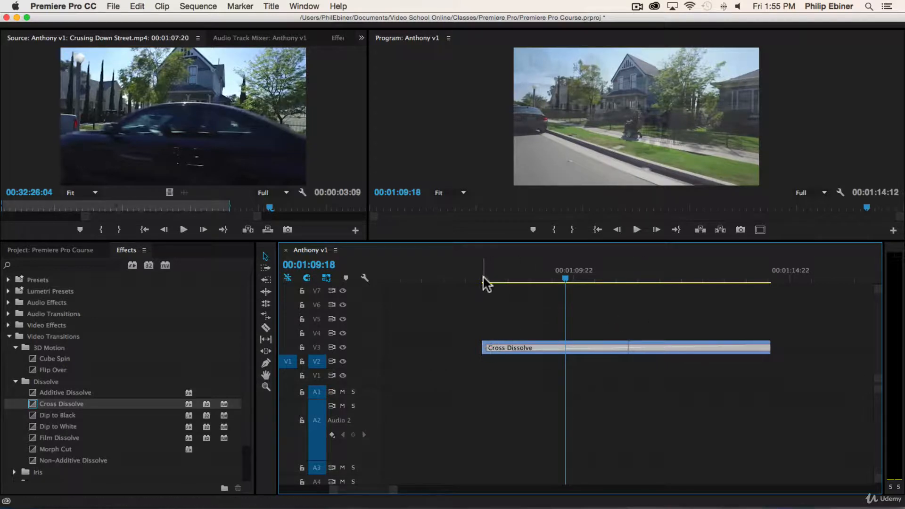
pyautogui.moveTo(485, 281); pyautogui.dragTo(768, 295)
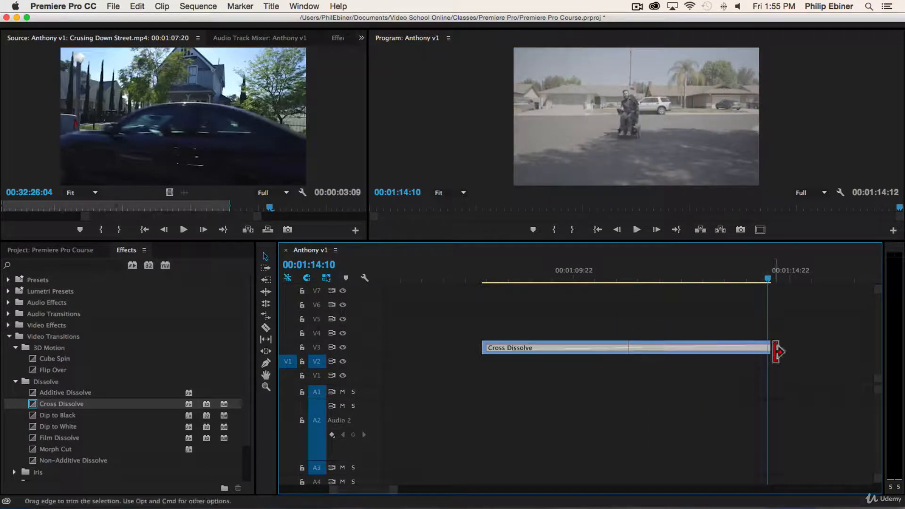
pyautogui.moveTo(770, 347); pyautogui.dragTo(765, 347)
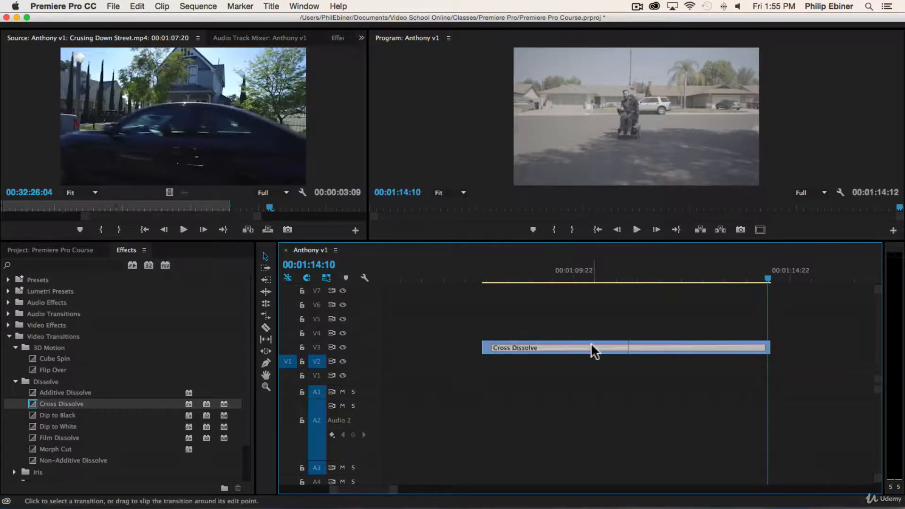
pyautogui.click(758, 275)
pyautogui.moveTo(757, 275); pyautogui.dragTo(637, 277)
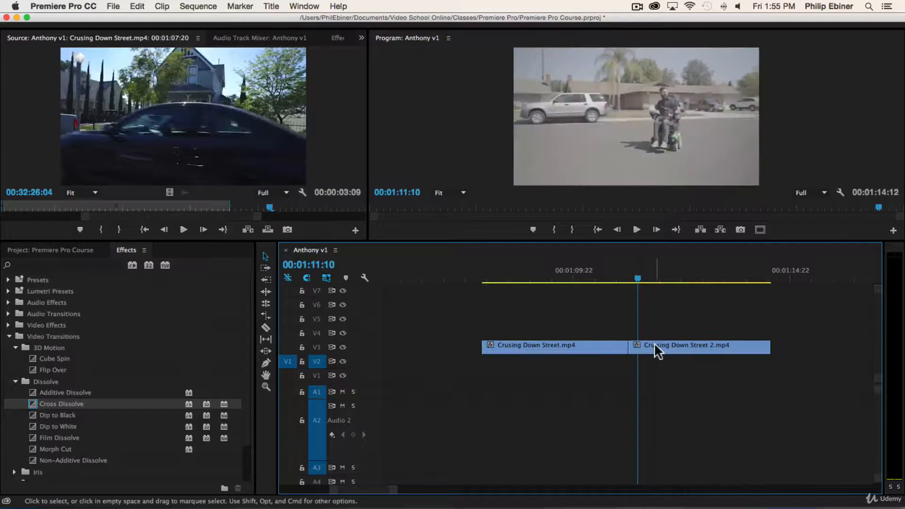
# Rearrange the two Cruising Down Street clips along the track so a gap separates them.
pyautogui.moveTo(655, 346); pyautogui.dragTo(770, 354)
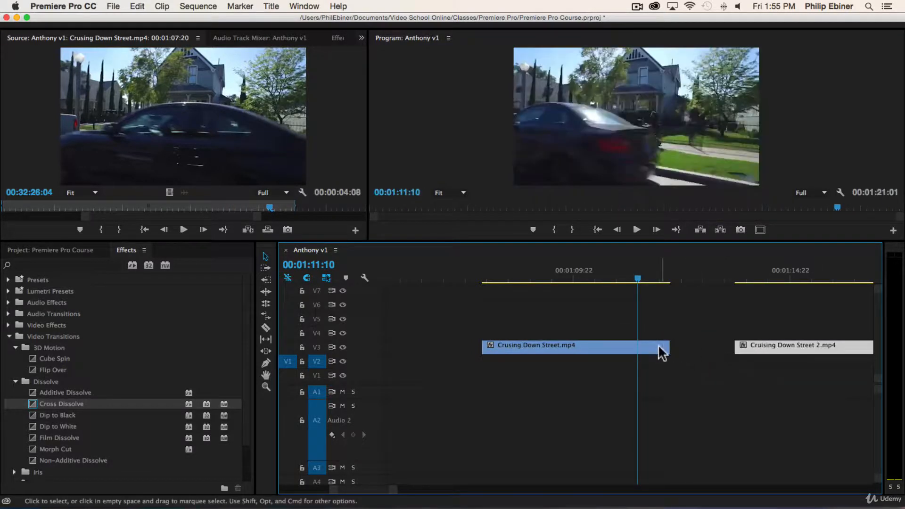
pyautogui.moveTo(662, 347); pyautogui.dragTo(764, 349)
pyautogui.moveTo(667, 347); pyautogui.dragTo(613, 349)
pyautogui.moveTo(744, 343); pyautogui.dragTo(731, 347)
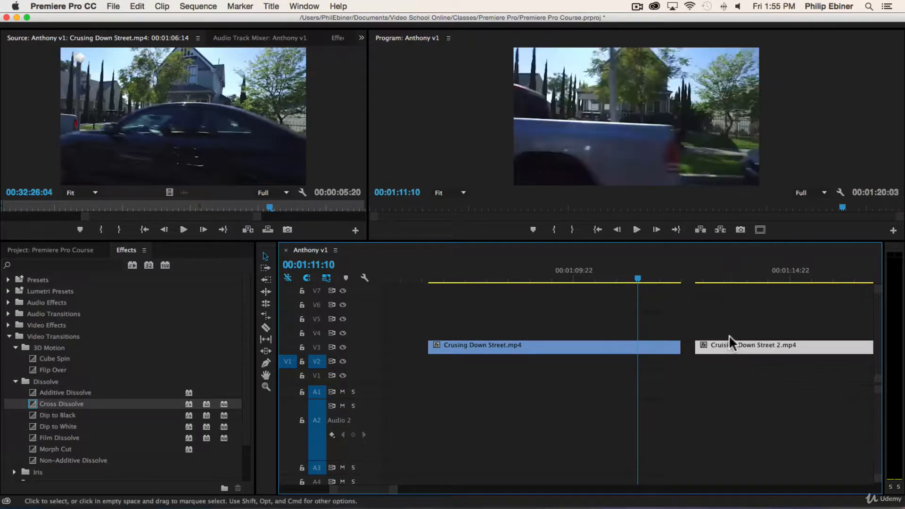
# Delete the gap so the two street clips meet at the cut again.
pyautogui.click(689, 344)
pyautogui.press('Delete')
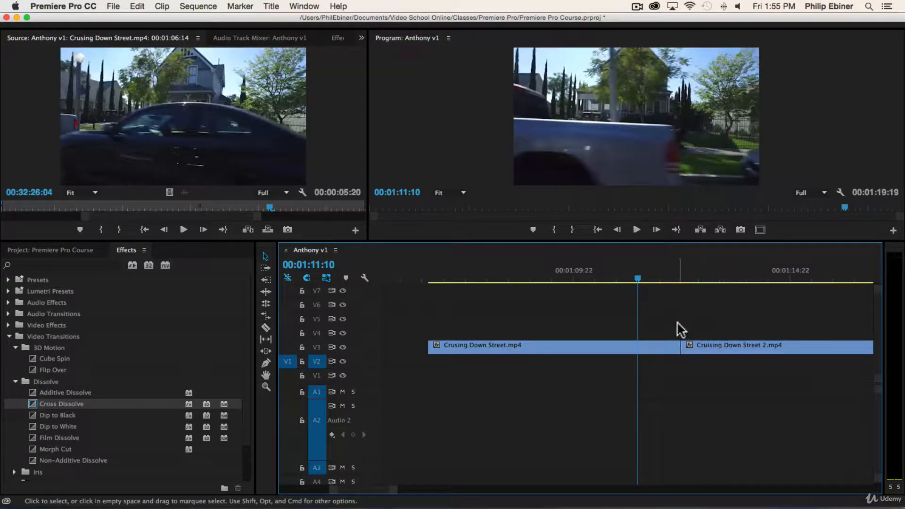
pyautogui.moveTo(667, 279); pyautogui.dragTo(646, 279)
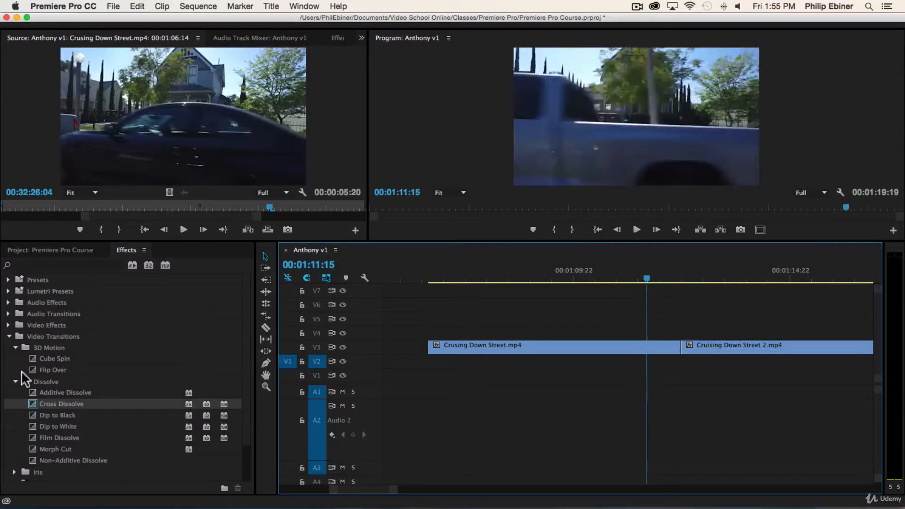
# Apply a 00:00:00:16 Push transition from Video Transitions > Slide to the cut, preview it, and show its Effect Controls.
pyautogui.click(15, 381)
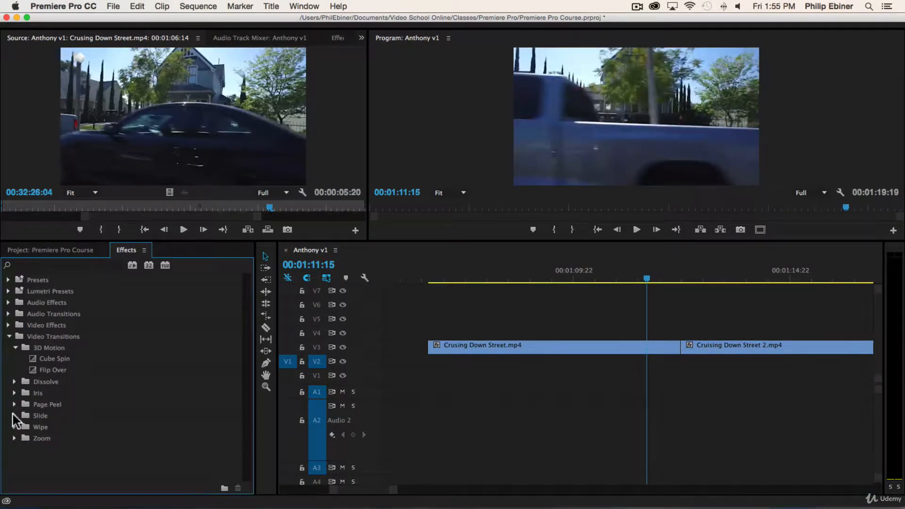
pyautogui.click(14, 415)
pyautogui.scroll(-1, 63, 398)
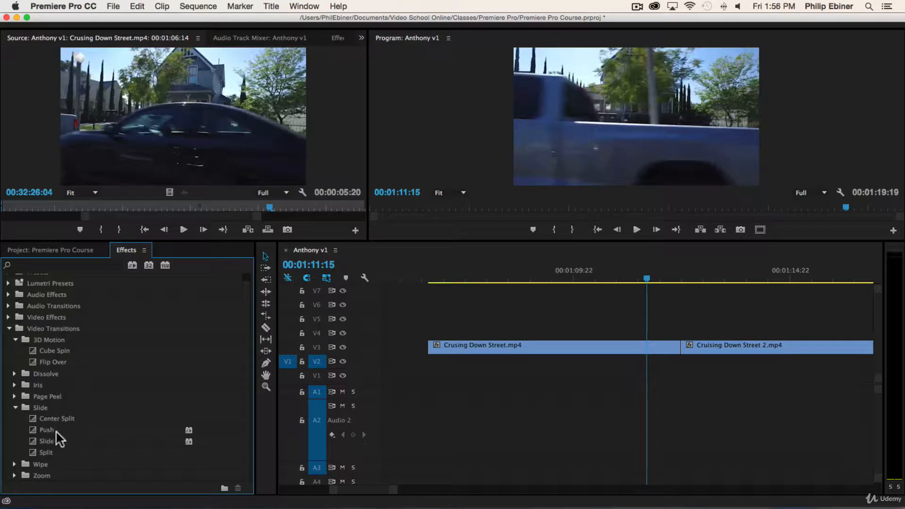
pyautogui.moveTo(50, 430); pyautogui.dragTo(680, 351)
pyautogui.press('space')
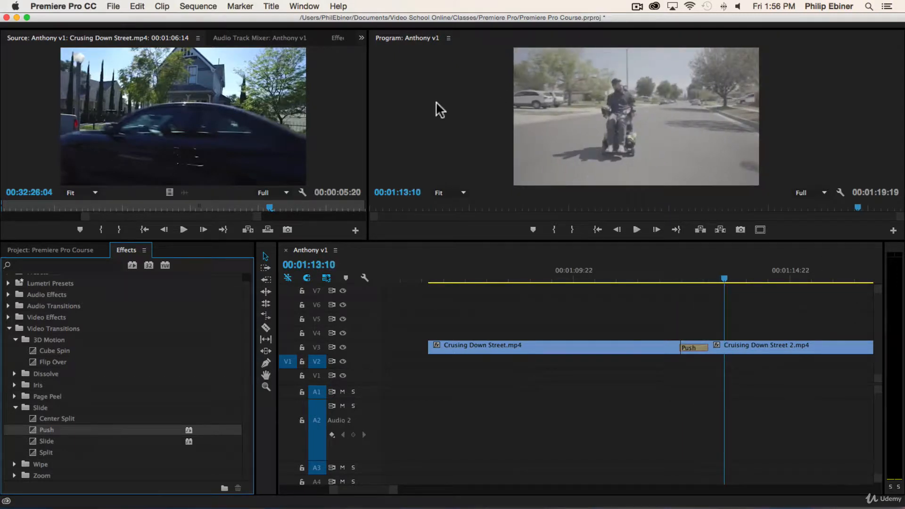
pyautogui.click(681, 278)
pyautogui.moveTo(677, 277)
pyautogui.mouseDown()
pyautogui.moveTo(657, 277)
pyautogui.moveTo(714, 277)
pyautogui.moveTo(677, 277)
pyautogui.moveTo(695, 278)
pyautogui.mouseUp()
pyautogui.click(692, 346)
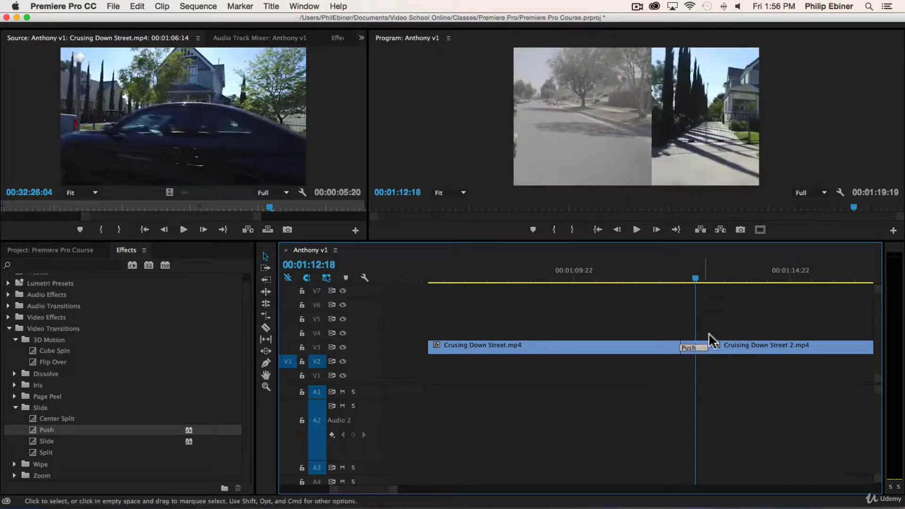
pyautogui.click(336, 38)
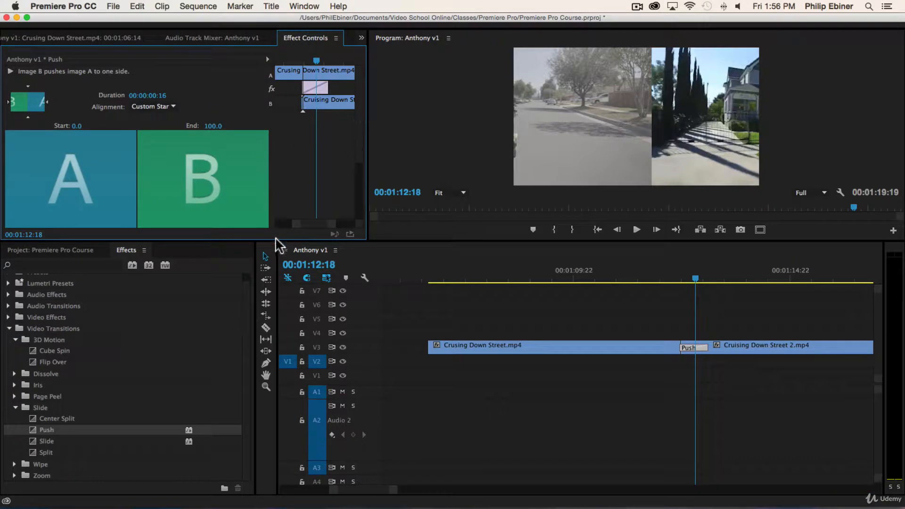
# Save the project and switch the Push direction from West to East to South to North, then preview it.
pyautogui.moveTo(275, 240); pyautogui.dragTo(276, 294)
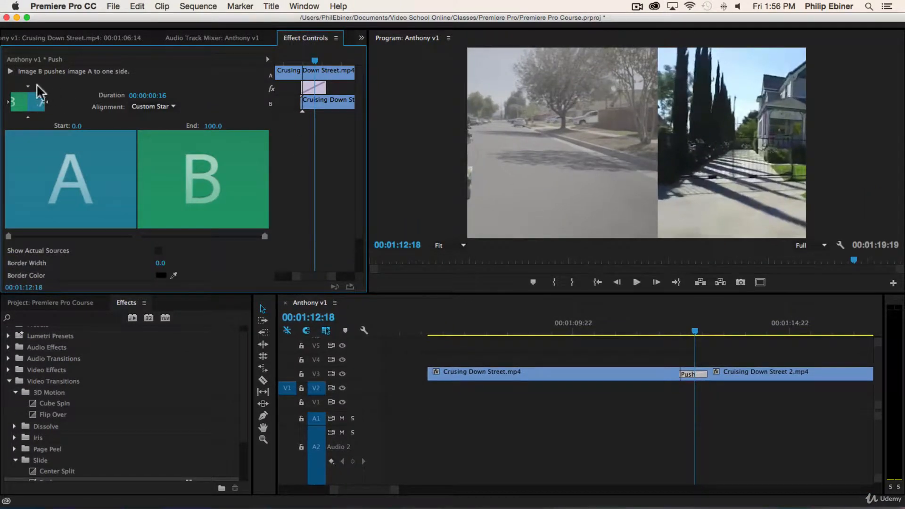
pyautogui.press('super+s')
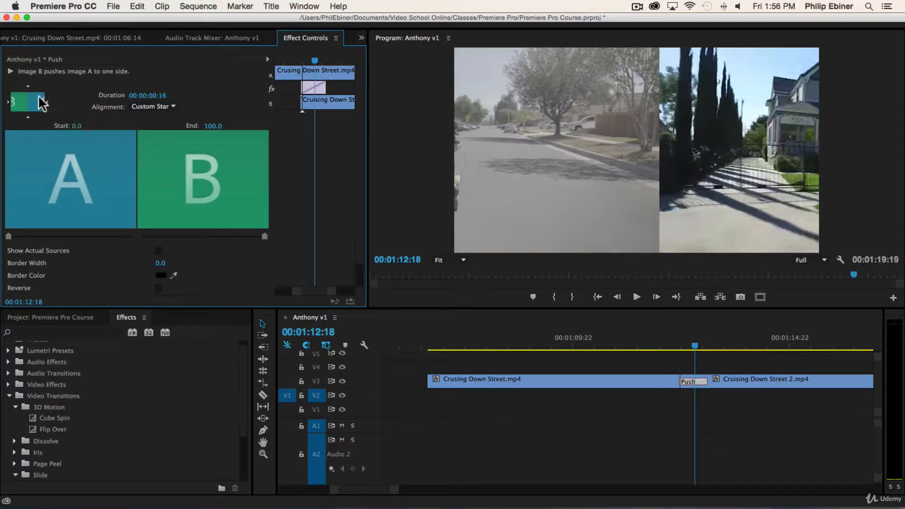
pyautogui.click(27, 122)
pyautogui.click(671, 347)
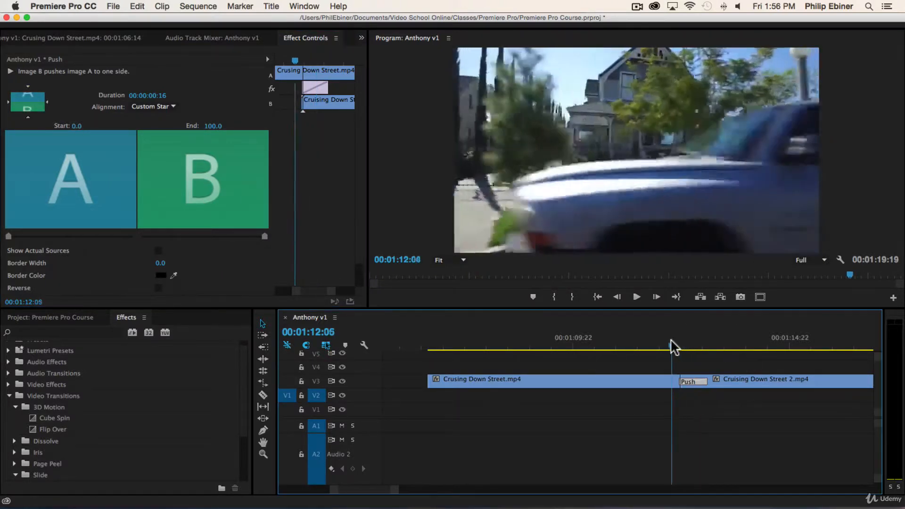
pyautogui.press('space')
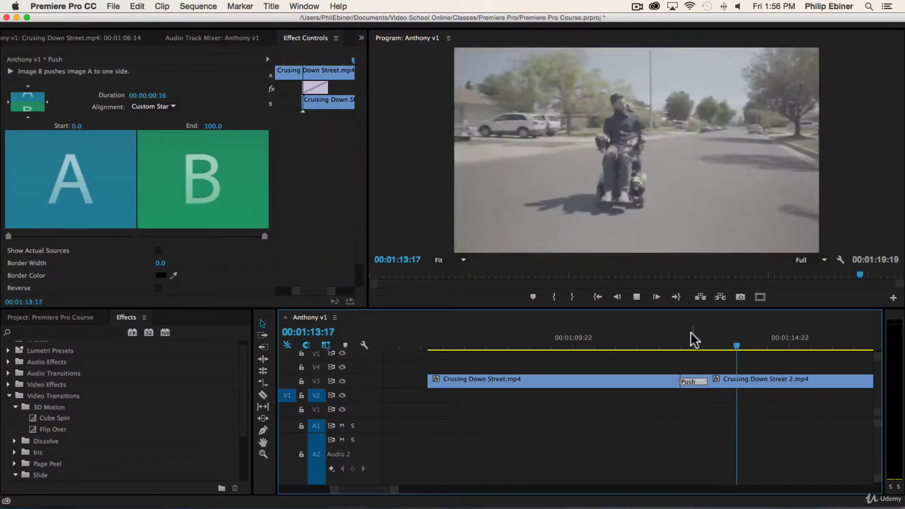